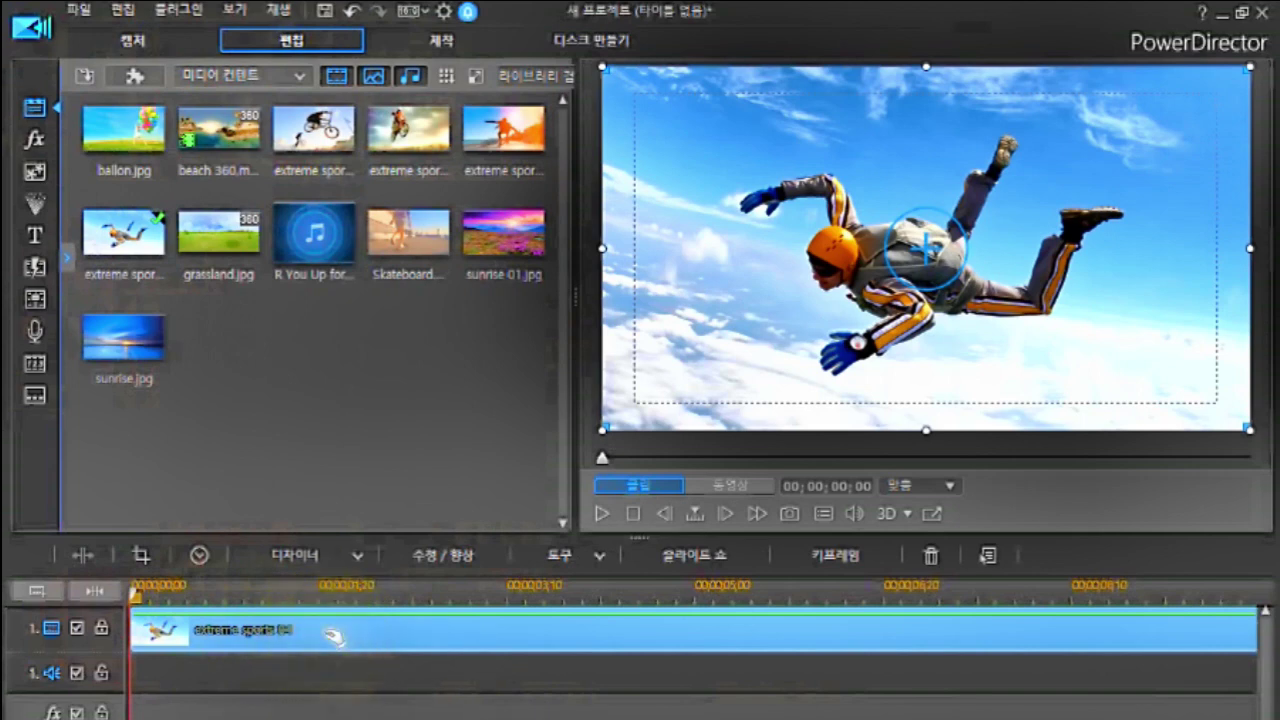
Open the extreme sports 04 clip on the first video track in the Mask Designer (마스크 디자이너).
{"action": "left_click_drag", "start_coordinate": [338, 633], "coordinate": [315, 535]}
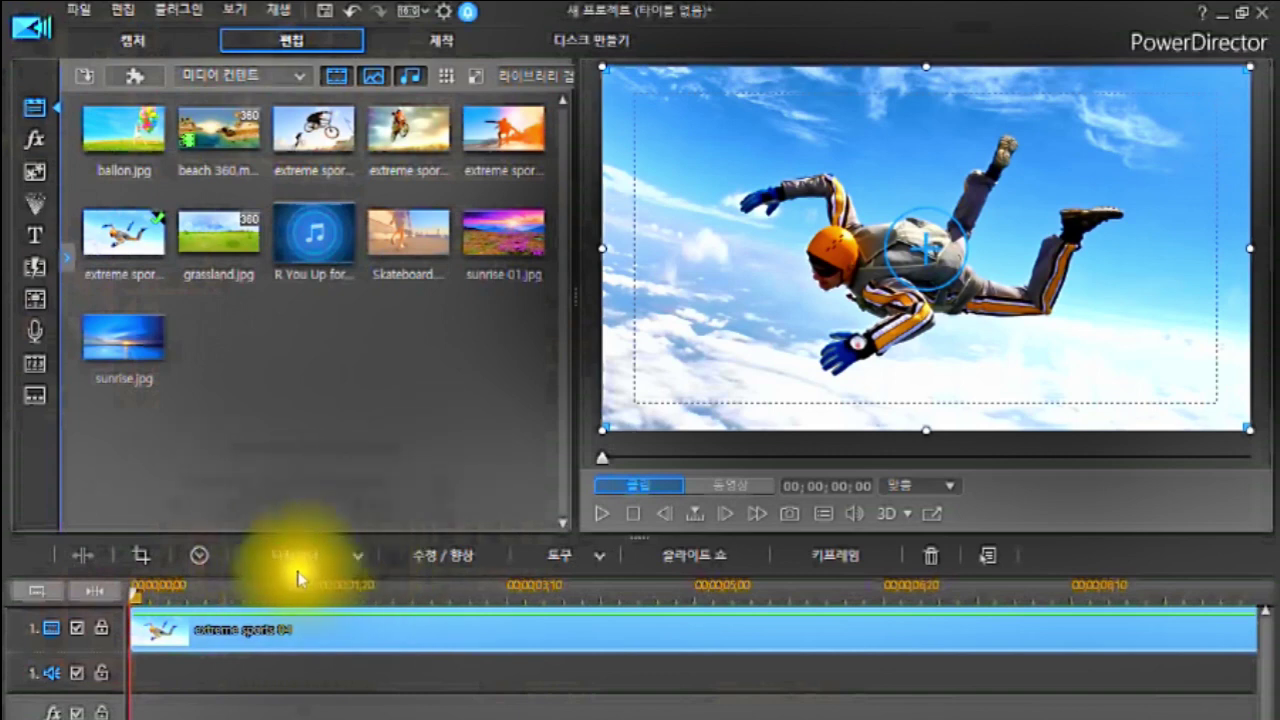
{"action": "left_click", "coordinate": [357, 558]}
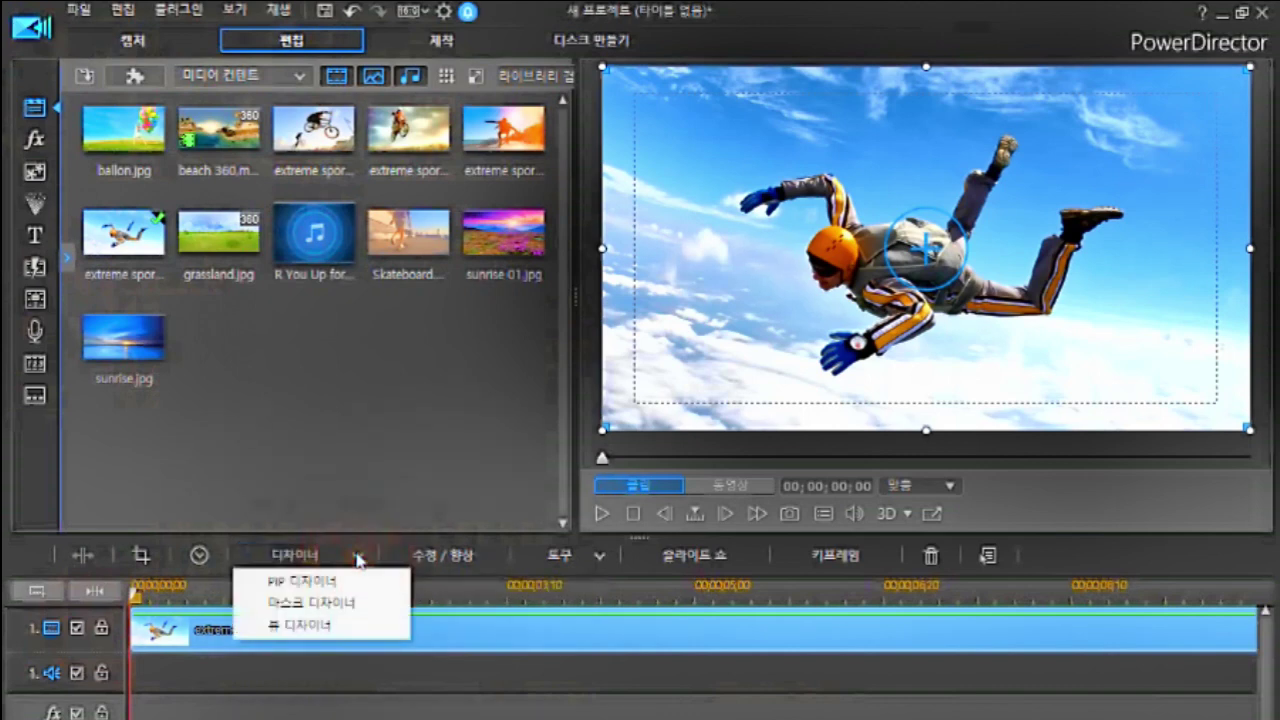
{"action": "left_click", "coordinate": [322, 604]}
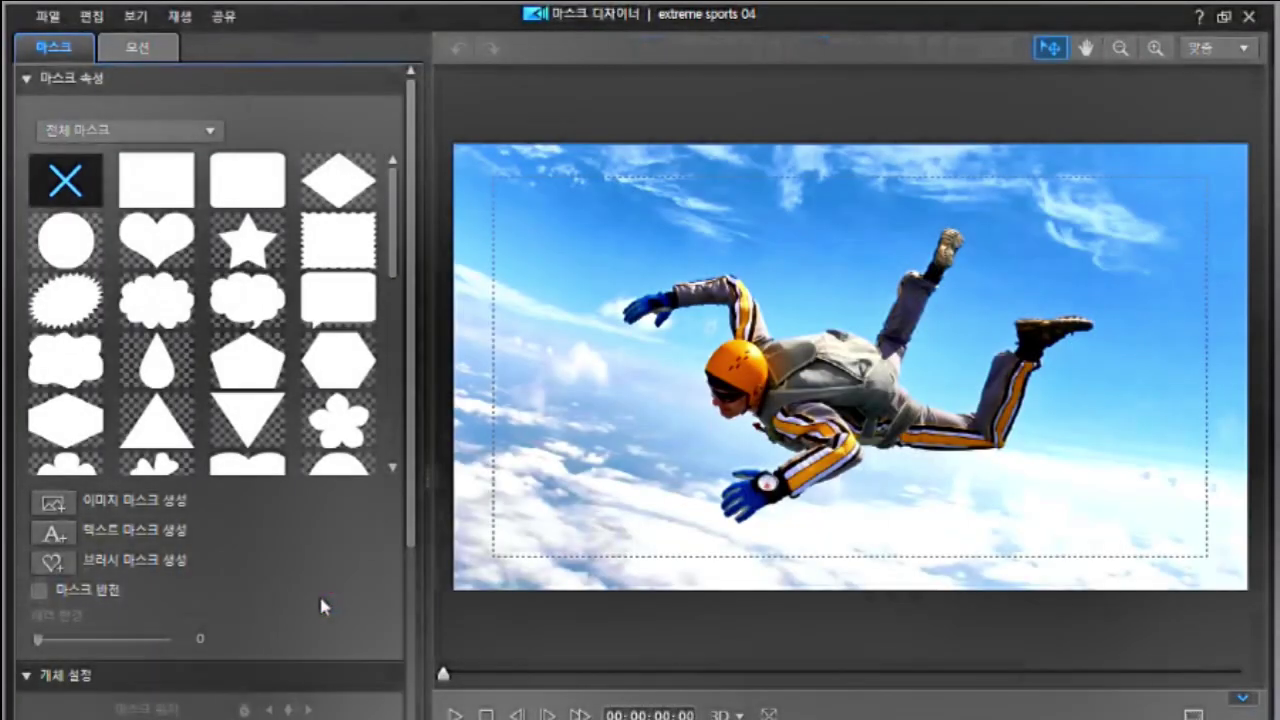
Try the preset heart, star, circle, rounded rectangle and diamond masks on the clip, and clear the mask again.
{"action": "left_click", "coordinate": [163, 232]}
{"action": "left_click", "coordinate": [245, 250]}
{"action": "left_click", "coordinate": [152, 245]}
{"action": "left_click", "coordinate": [62, 248]}
{"action": "left_click", "coordinate": [245, 180]}
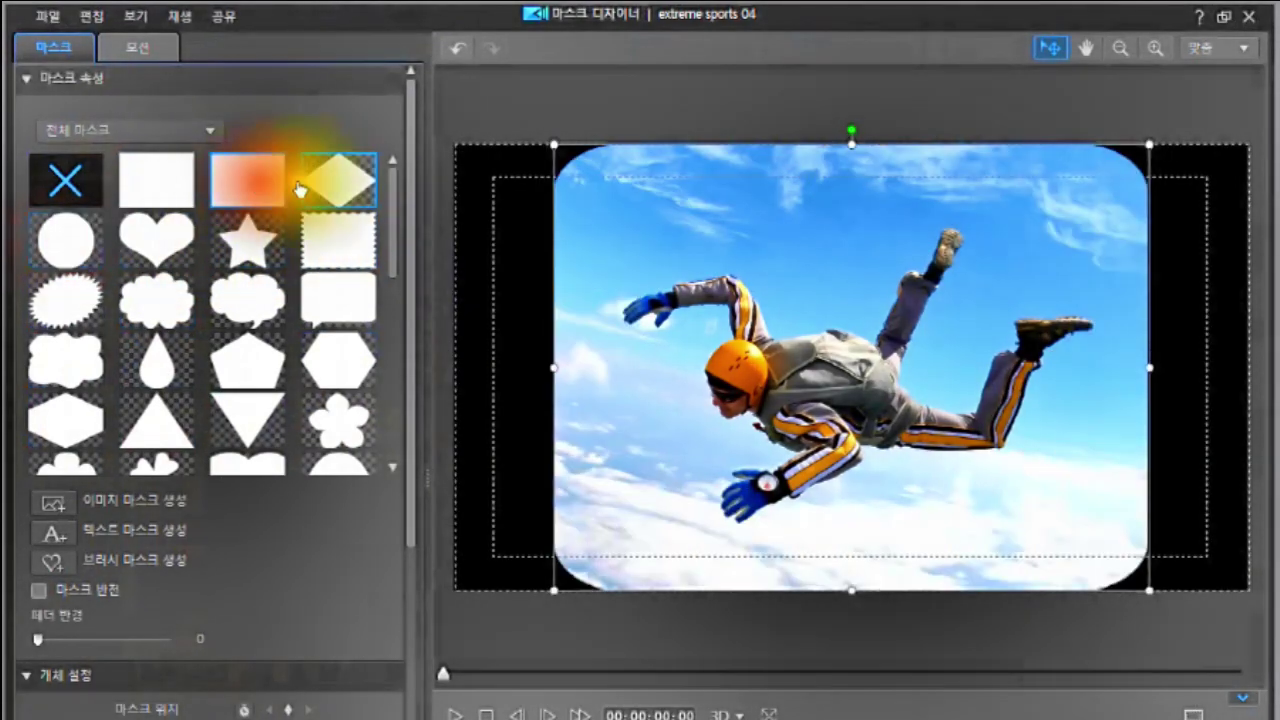
{"action": "left_click", "coordinate": [340, 182]}
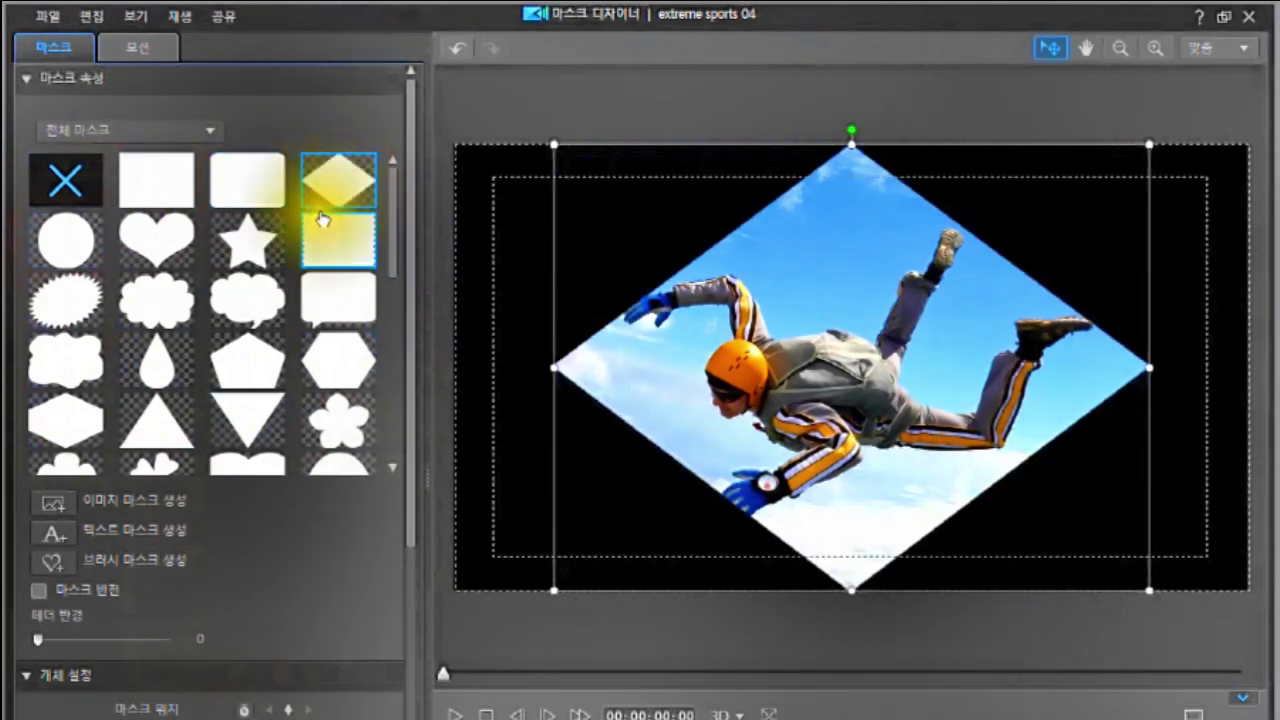
{"action": "left_click", "coordinate": [75, 186]}
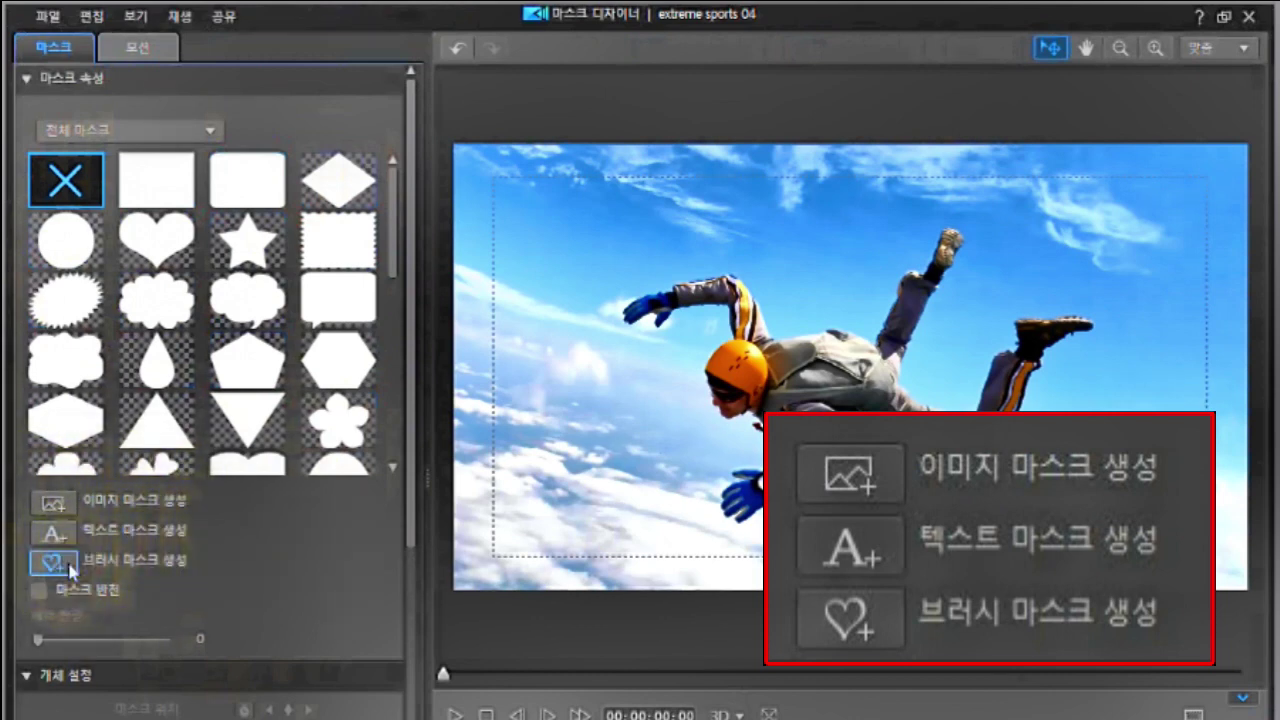
Create an image mask from 샘플_마스크 1.png, using its alpha channel.
{"action": "left_click", "coordinate": [54, 503]}
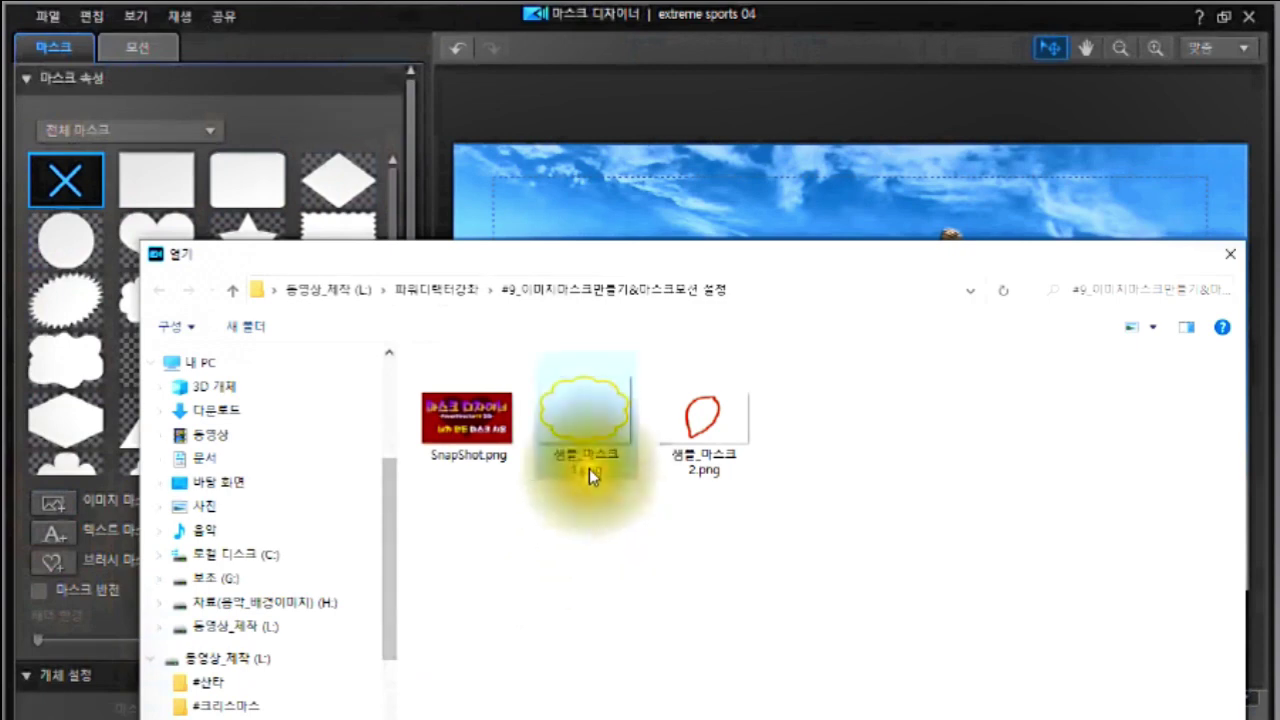
{"action": "left_click", "coordinate": [576, 412]}
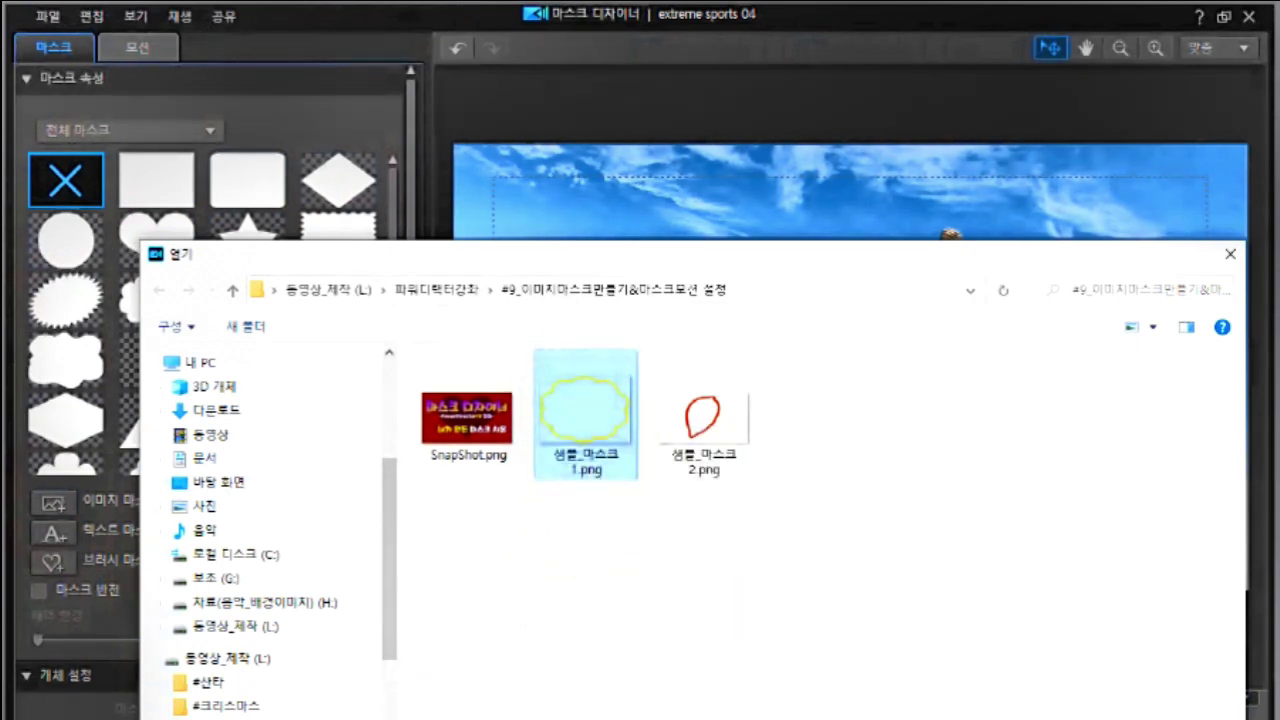
{"action": "key", "text": "Return"}
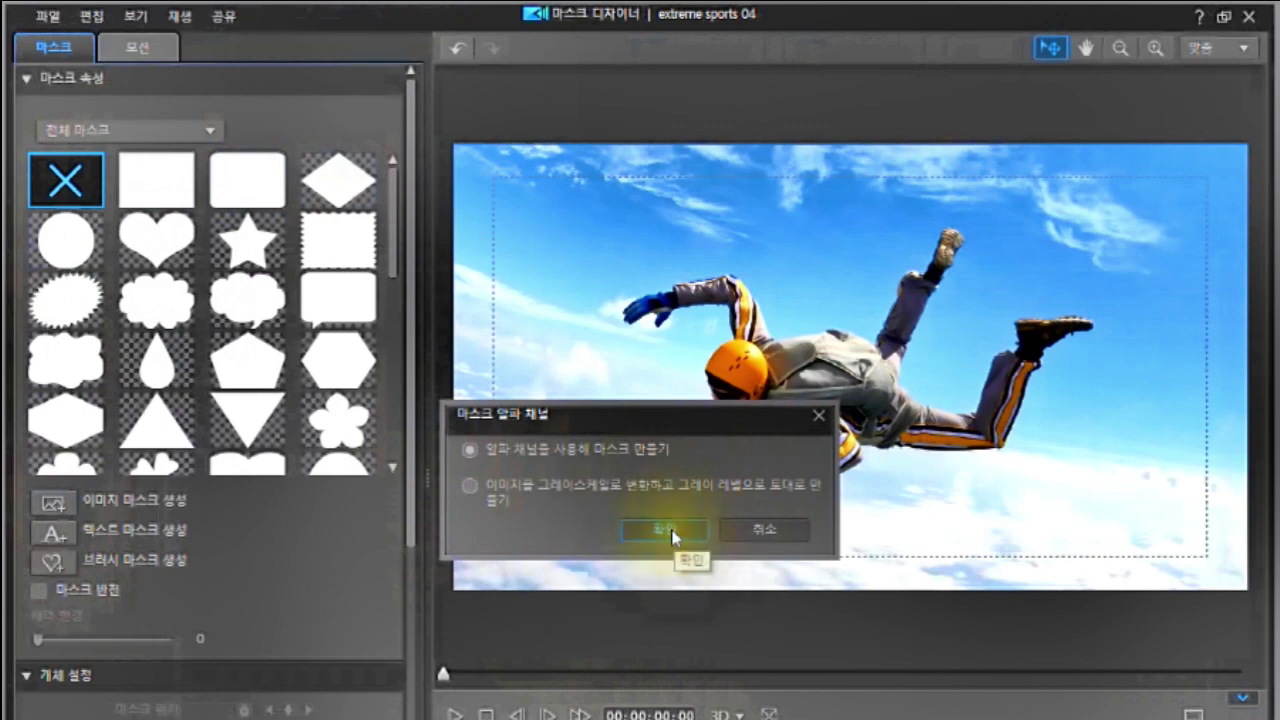
{"action": "left_click", "coordinate": [671, 531]}
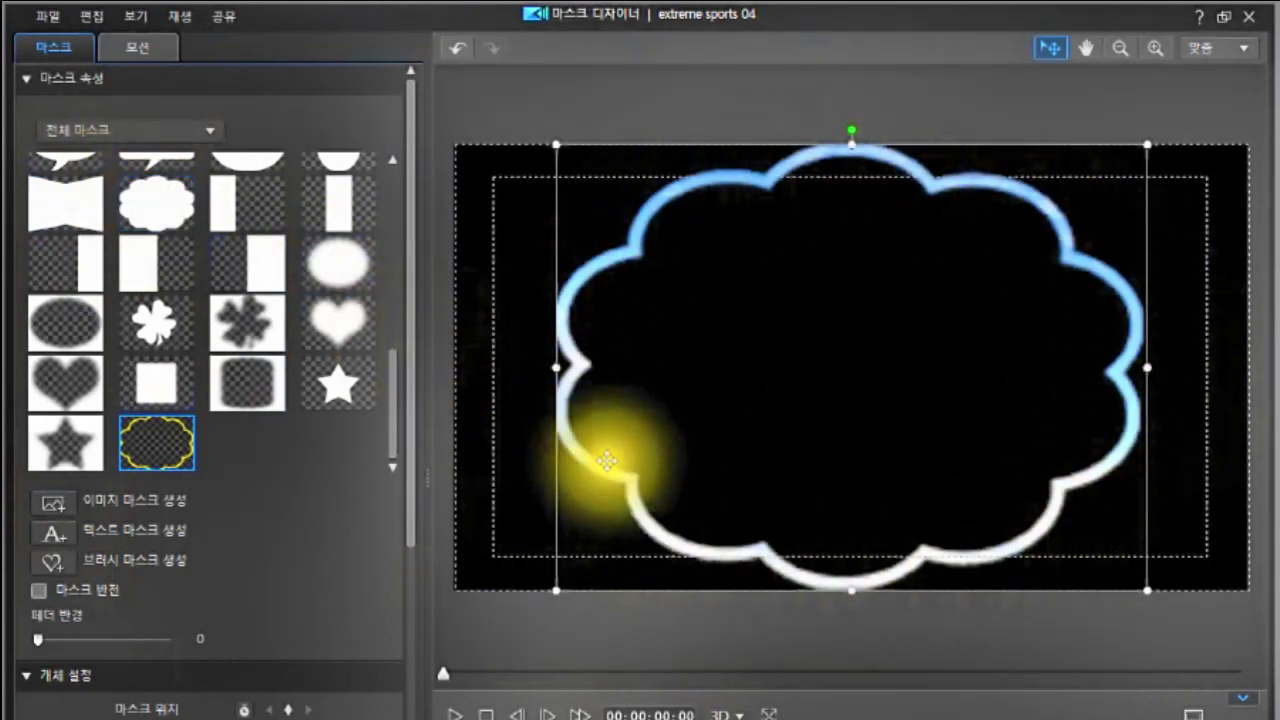
Try the cloud outline mask's opacity at 0% and 100%, and set it to 64%.
{"action": "left_click_drag", "start_coordinate": [409, 514], "coordinate": [405, 719]}
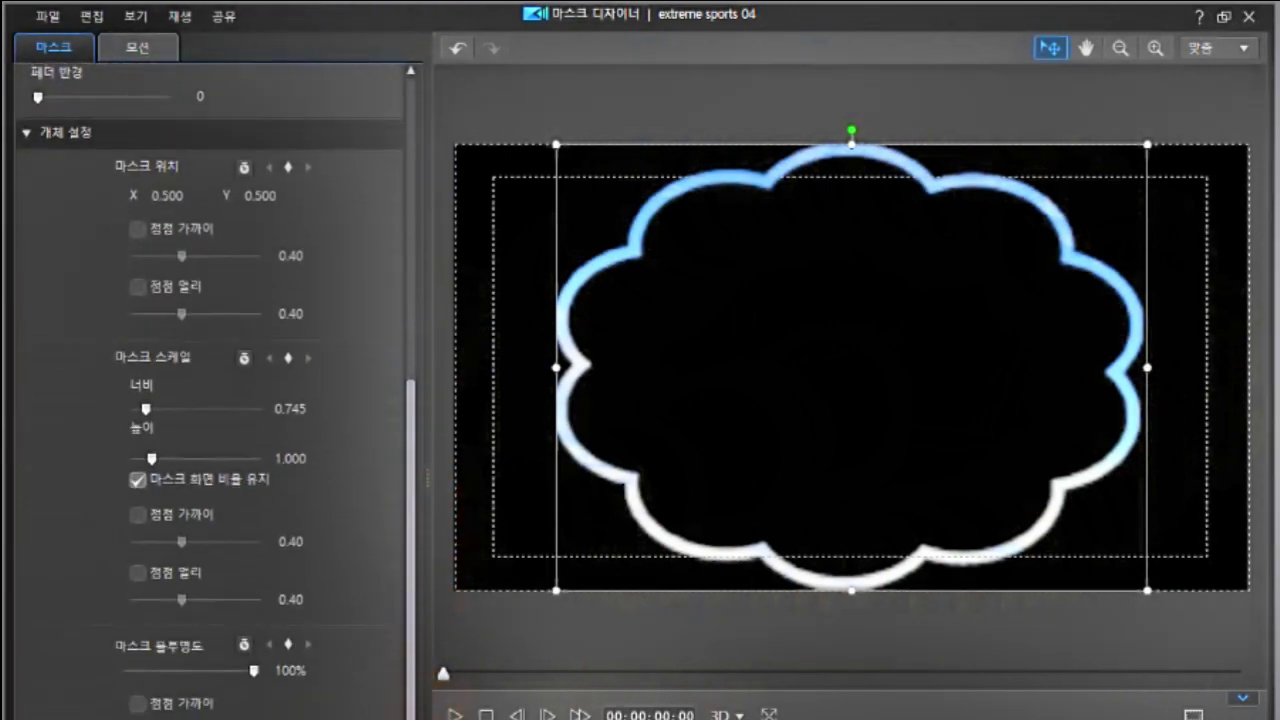
{"action": "scroll", "coordinate": [371, 700], "scroll_direction": "up", "scroll_amount": 5}
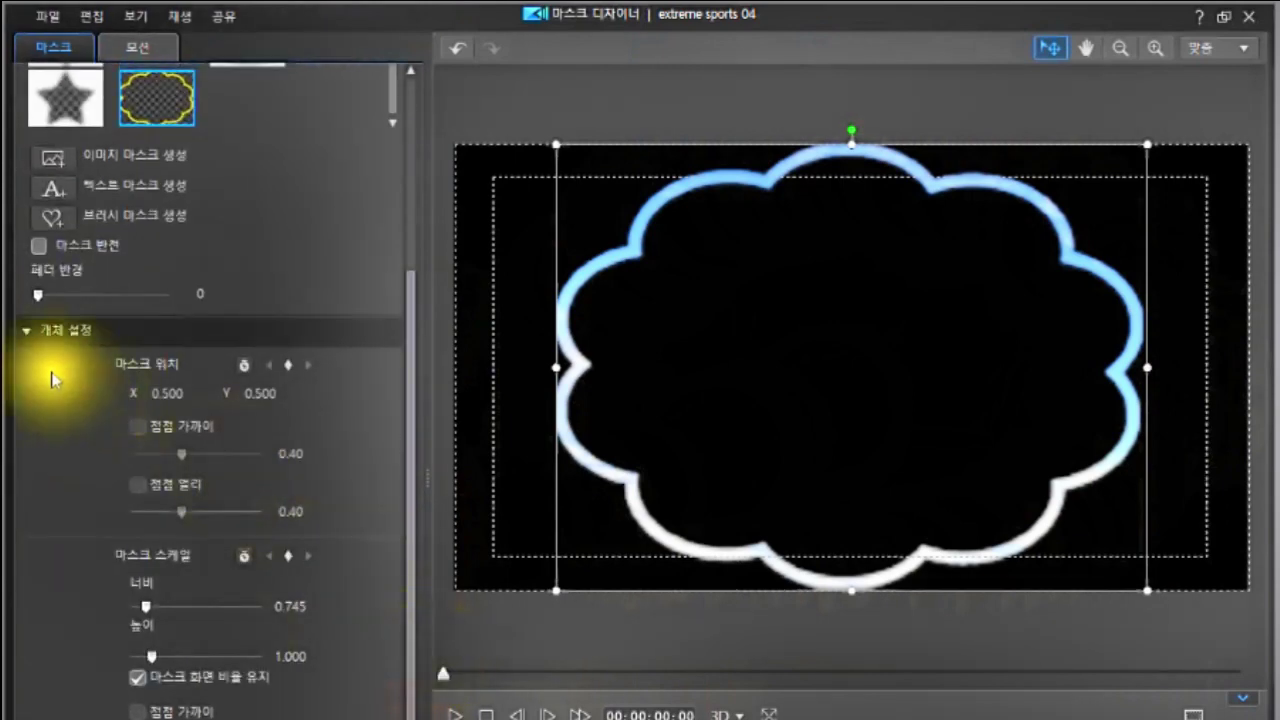
{"action": "scroll", "coordinate": [24, 327], "scroll_direction": "up", "scroll_amount": 6}
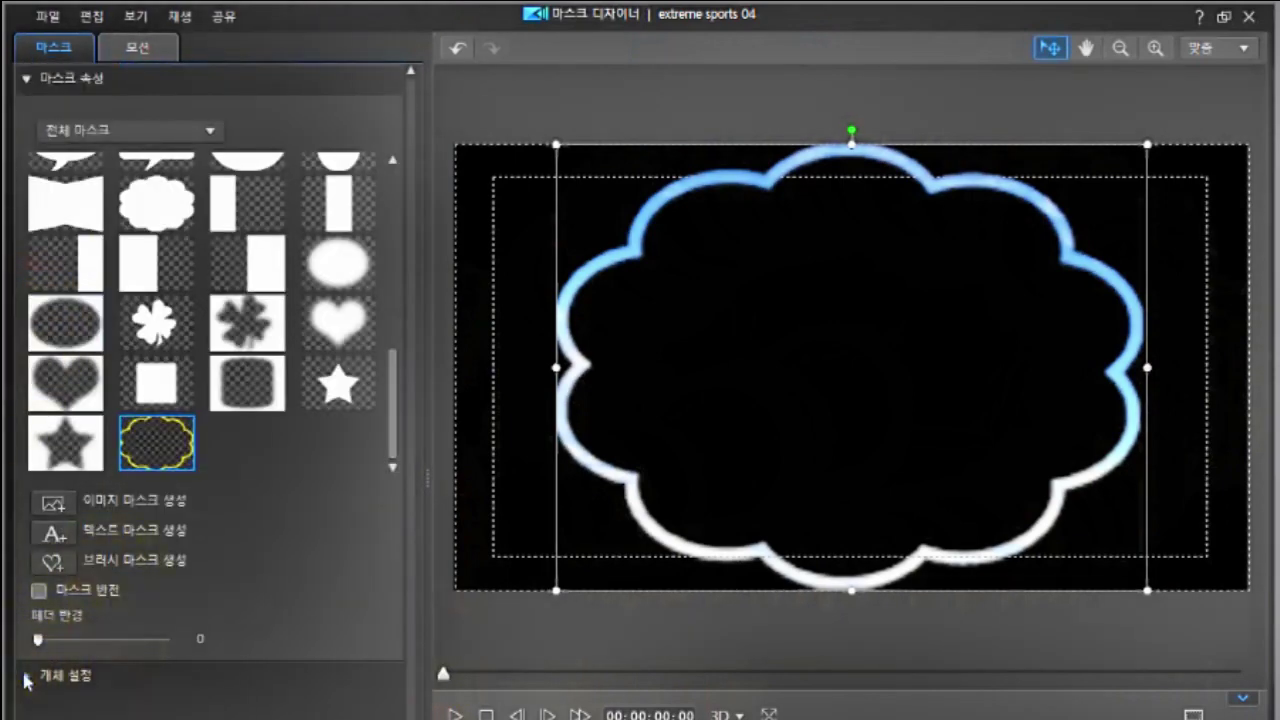
{"action": "scroll", "coordinate": [24, 680], "scroll_direction": "down", "scroll_amount": 10}
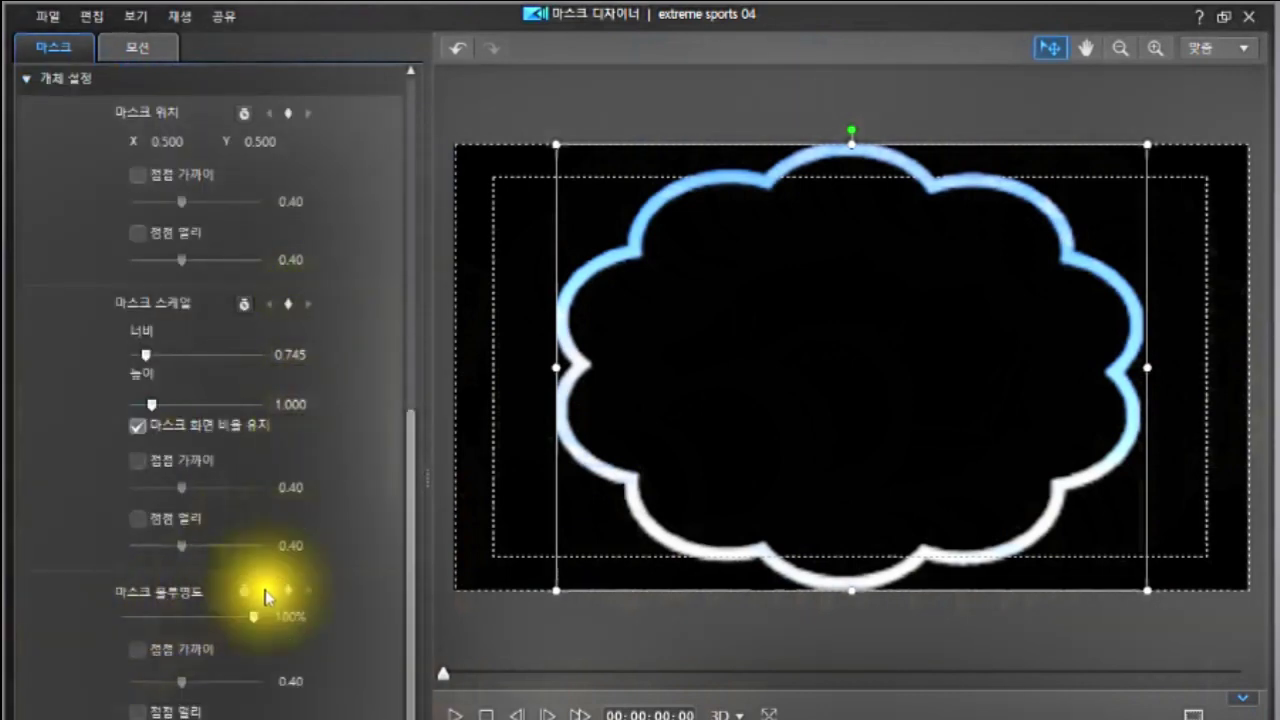
{"action": "left_click_drag", "start_coordinate": [406, 548], "coordinate": [402, 625]}
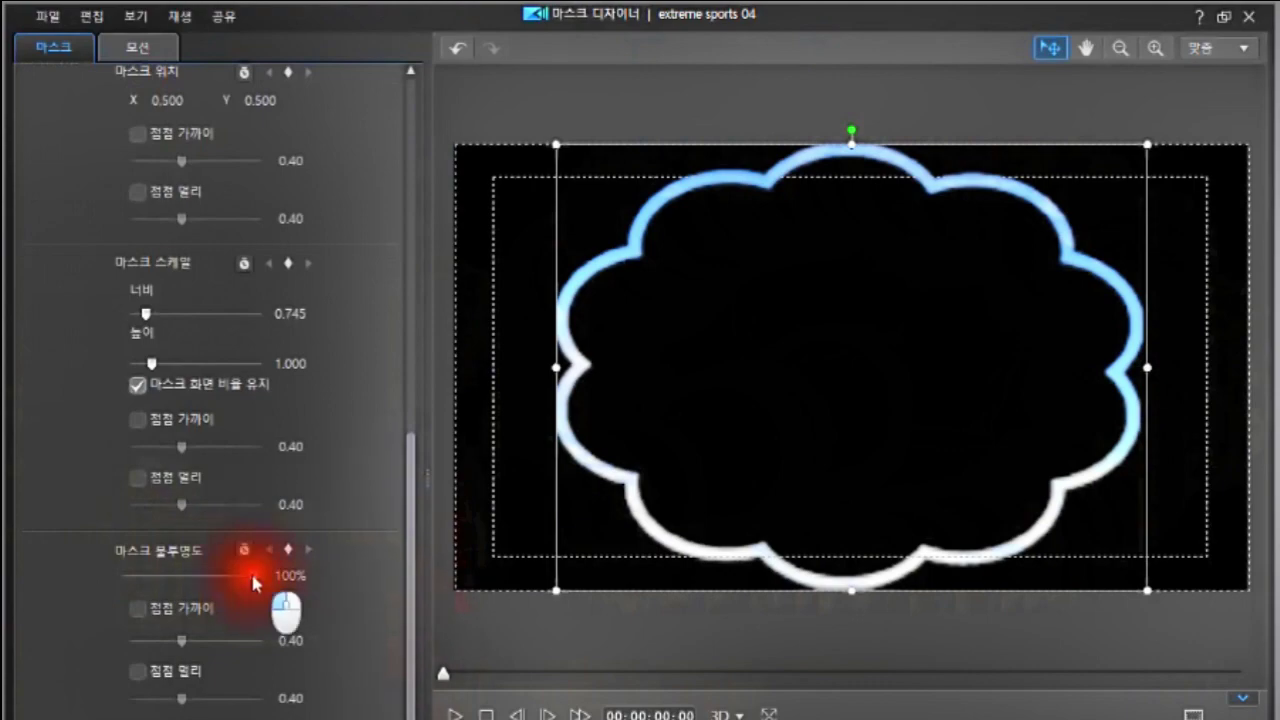
{"action": "left_click_drag", "start_coordinate": [255, 583], "coordinate": [108, 577]}
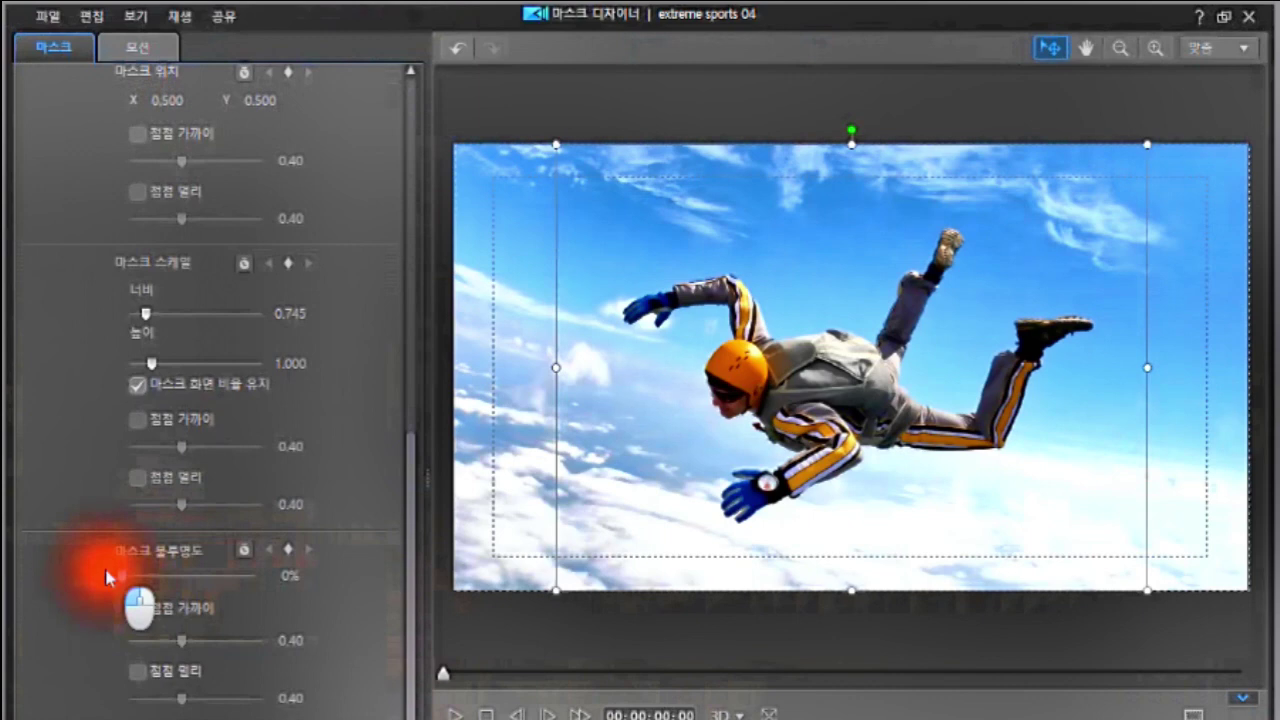
{"action": "left_click_drag", "start_coordinate": [108, 577], "coordinate": [272, 597]}
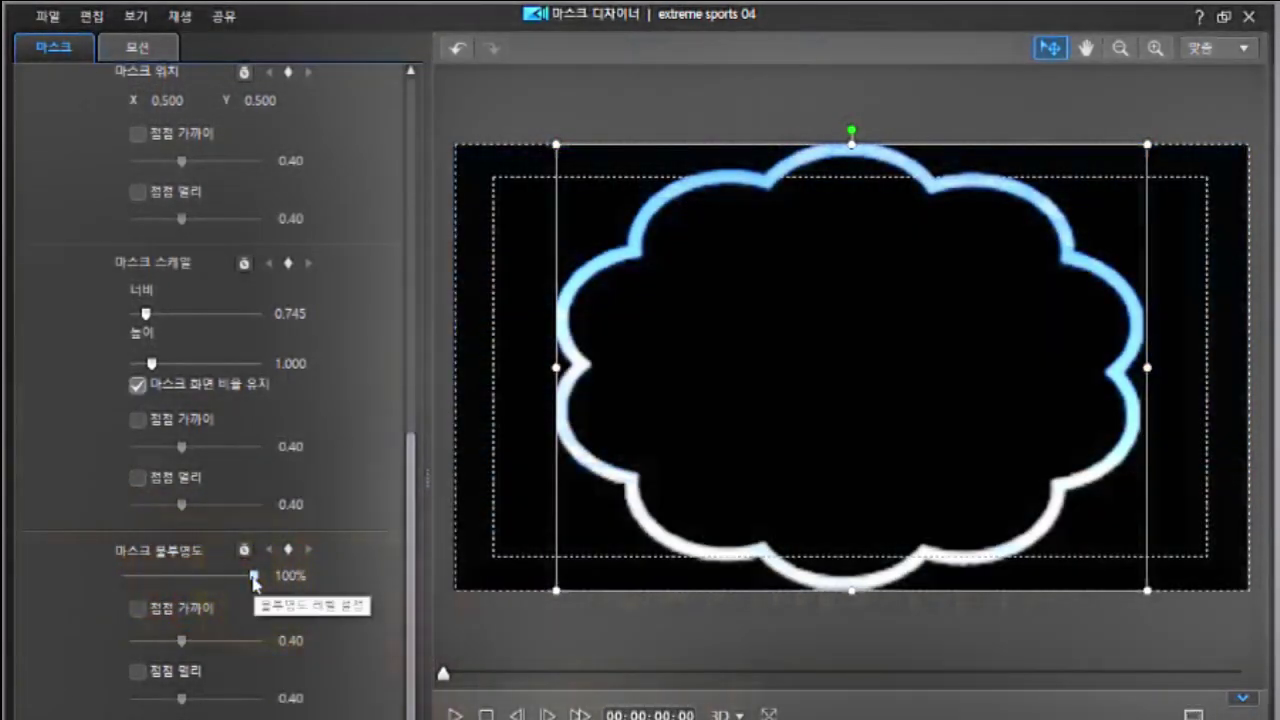
{"action": "left_click_drag", "start_coordinate": [255, 585], "coordinate": [207, 604]}
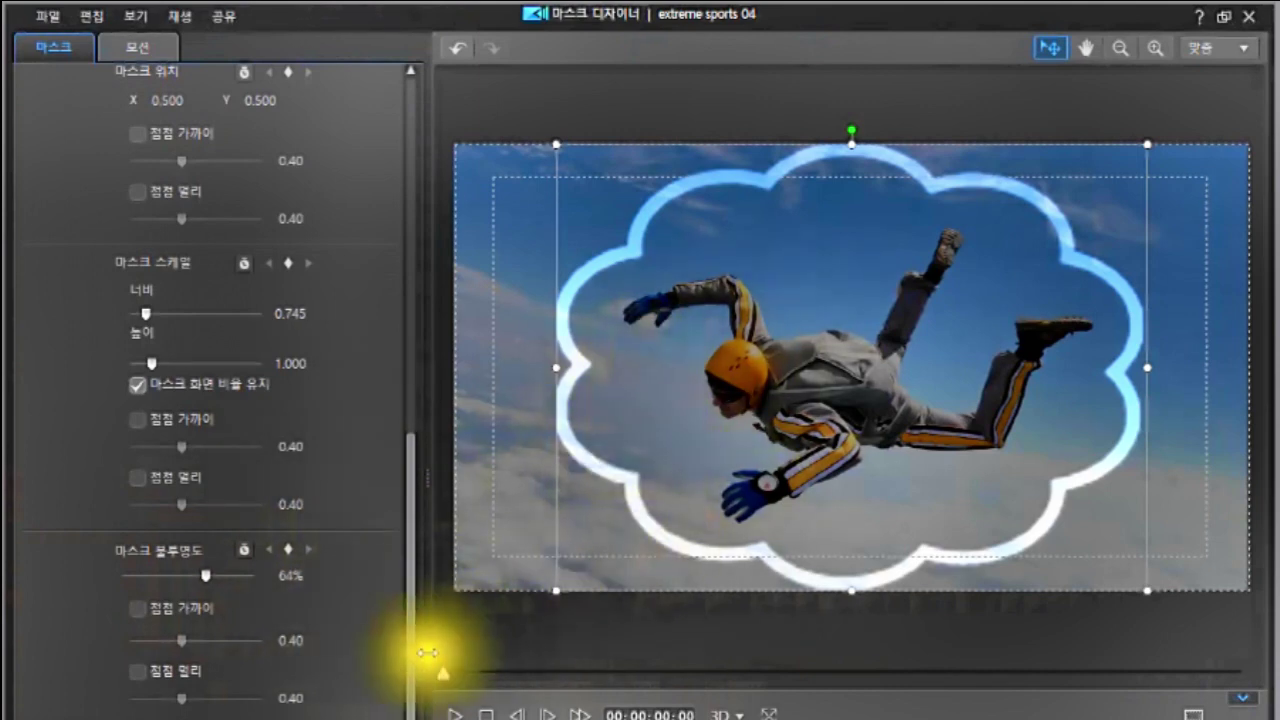
Scale the mask proportionally to about 0.601 wide and 0.807 high, and move it to about X 0.455, Y 0.513.
{"action": "left_click_drag", "start_coordinate": [408, 628], "coordinate": [418, 525]}
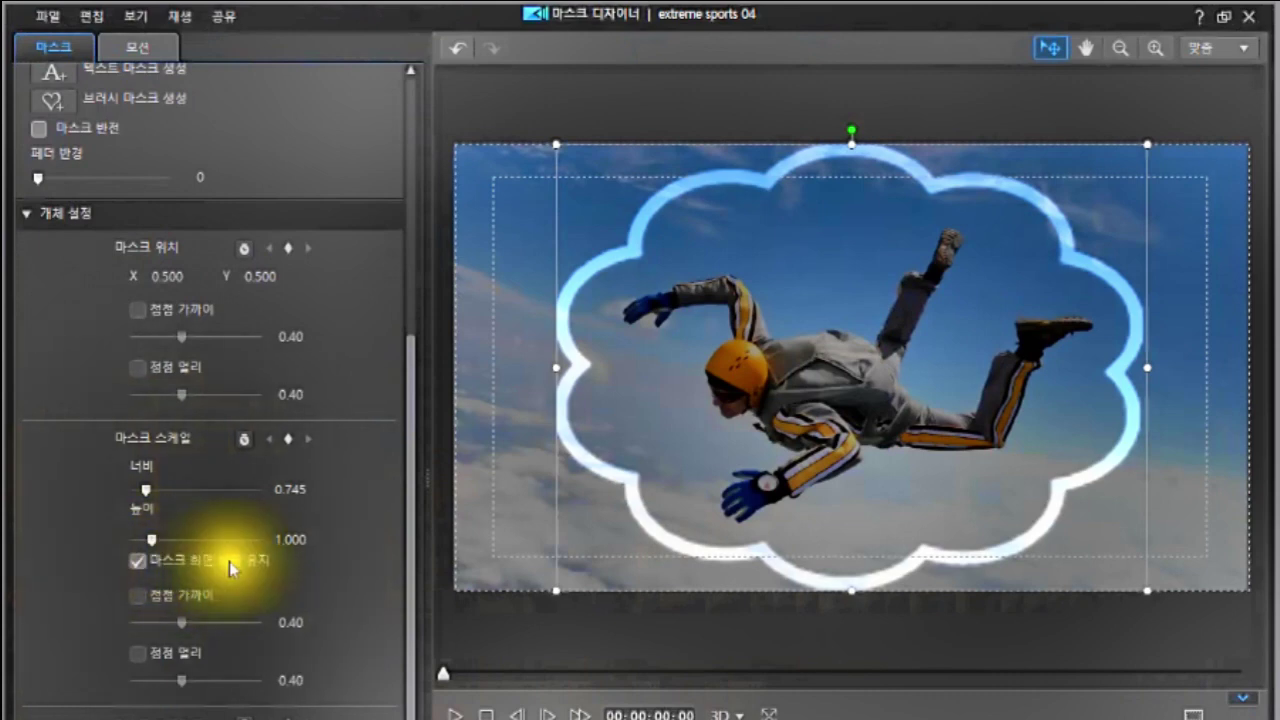
{"action": "left_click", "coordinate": [140, 566]}
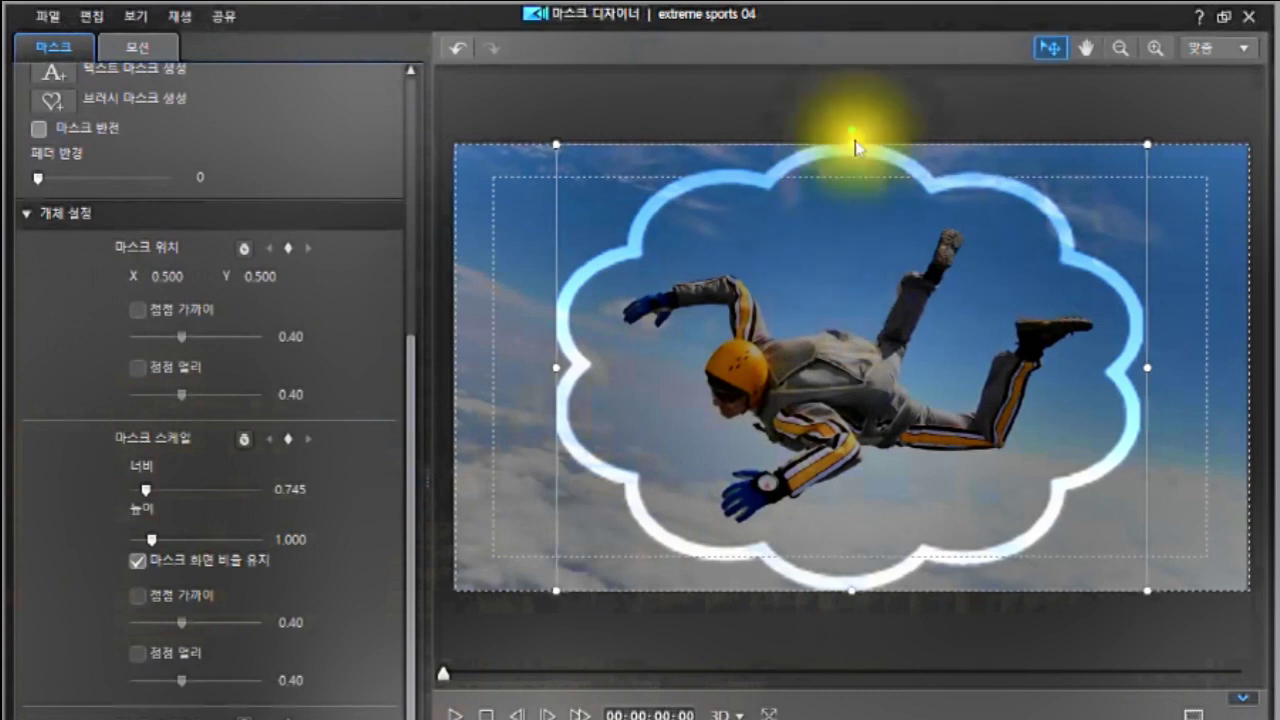
{"action": "left_click_drag", "start_coordinate": [851, 148], "coordinate": [851, 230]}
{"action": "mouse_move", "coordinate": [609, 406]}
{"action": "left_mouse_down"}
{"action": "mouse_move", "coordinate": [566, 428]}
{"action": "mouse_move", "coordinate": [523, 422]}
{"action": "mouse_move", "coordinate": [694, 400]}
{"action": "mouse_move", "coordinate": [531, 406]}
{"action": "mouse_move", "coordinate": [616, 393]}
{"action": "left_mouse_up"}
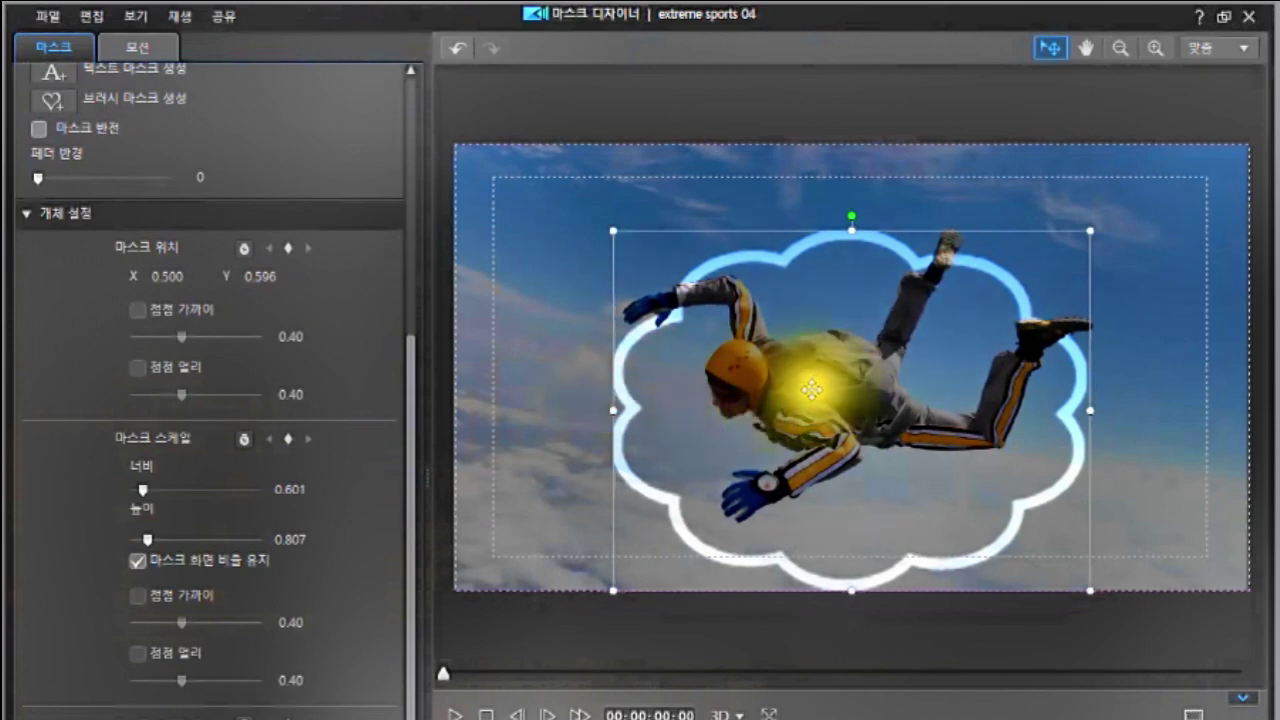
{"action": "left_click_drag", "start_coordinate": [816, 394], "coordinate": [779, 354]}
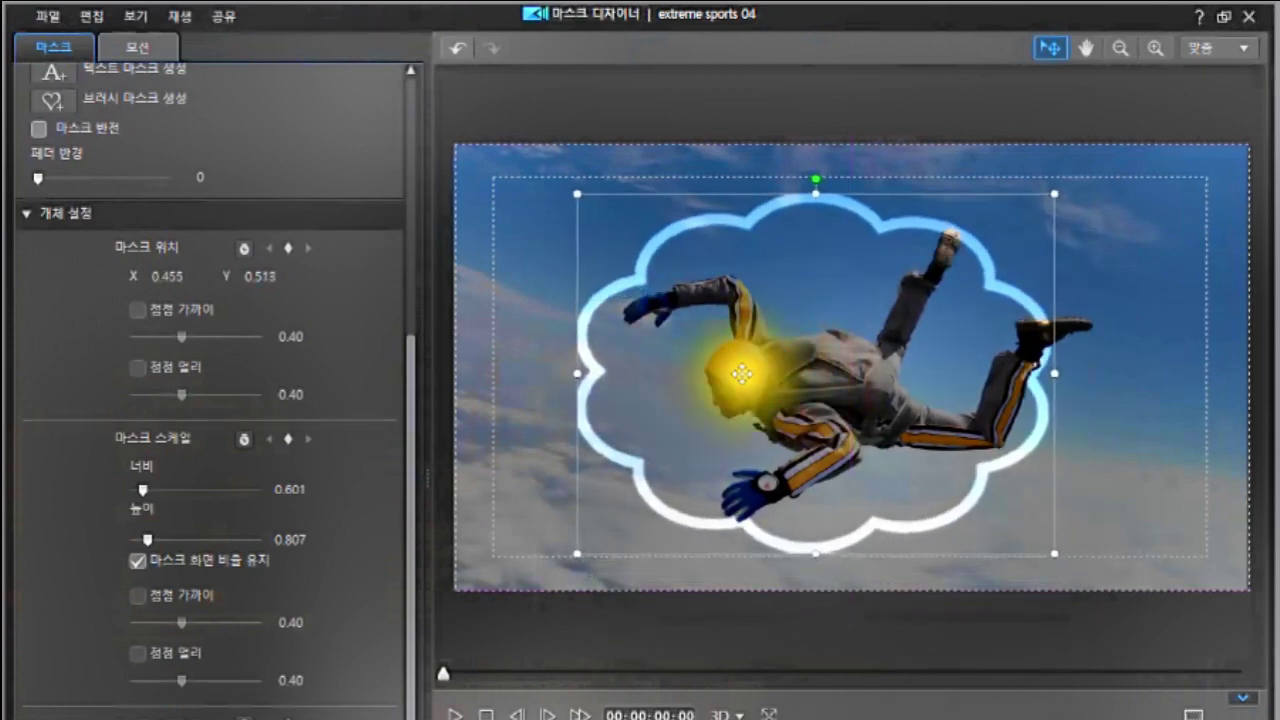
Turn off the mask's aspect ratio lock and resize the mask freely to about 0.627 wide and 0.760 high.
{"action": "left_click", "coordinate": [137, 573]}
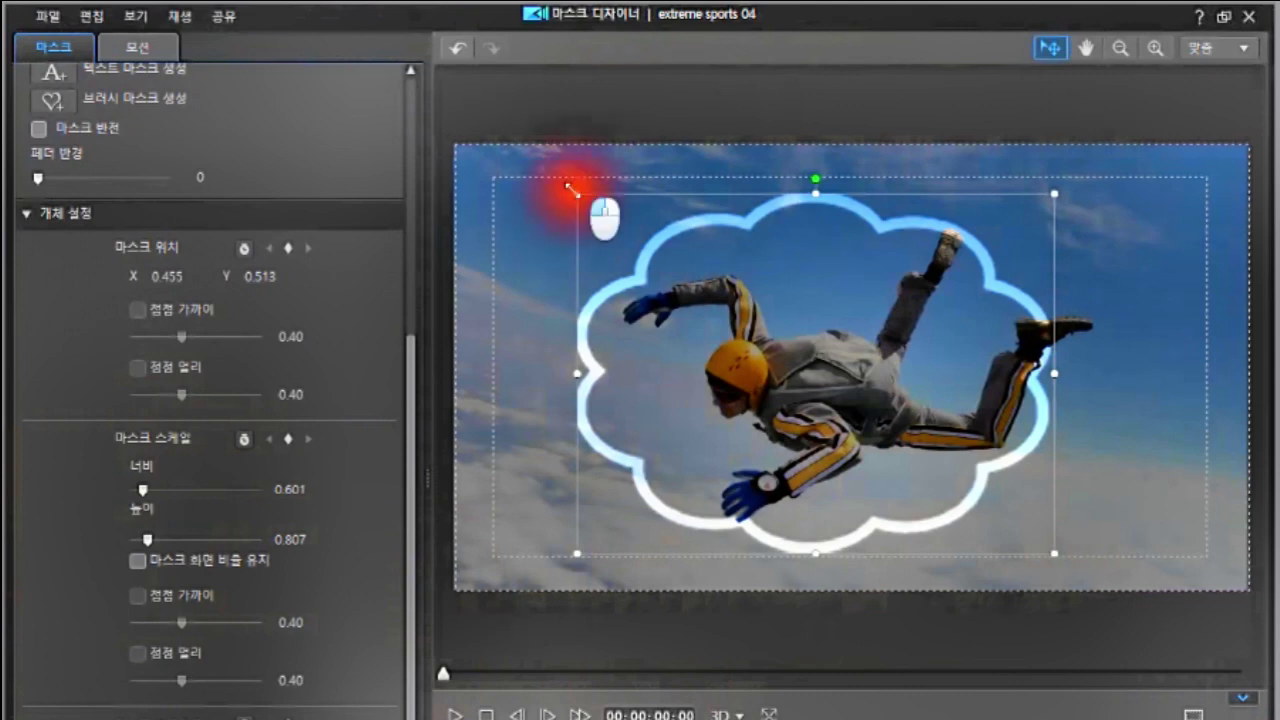
{"action": "mouse_move", "coordinate": [570, 187]}
{"action": "left_mouse_down"}
{"action": "mouse_move", "coordinate": [663, 256]}
{"action": "mouse_move", "coordinate": [557, 187]}
{"action": "left_mouse_up"}
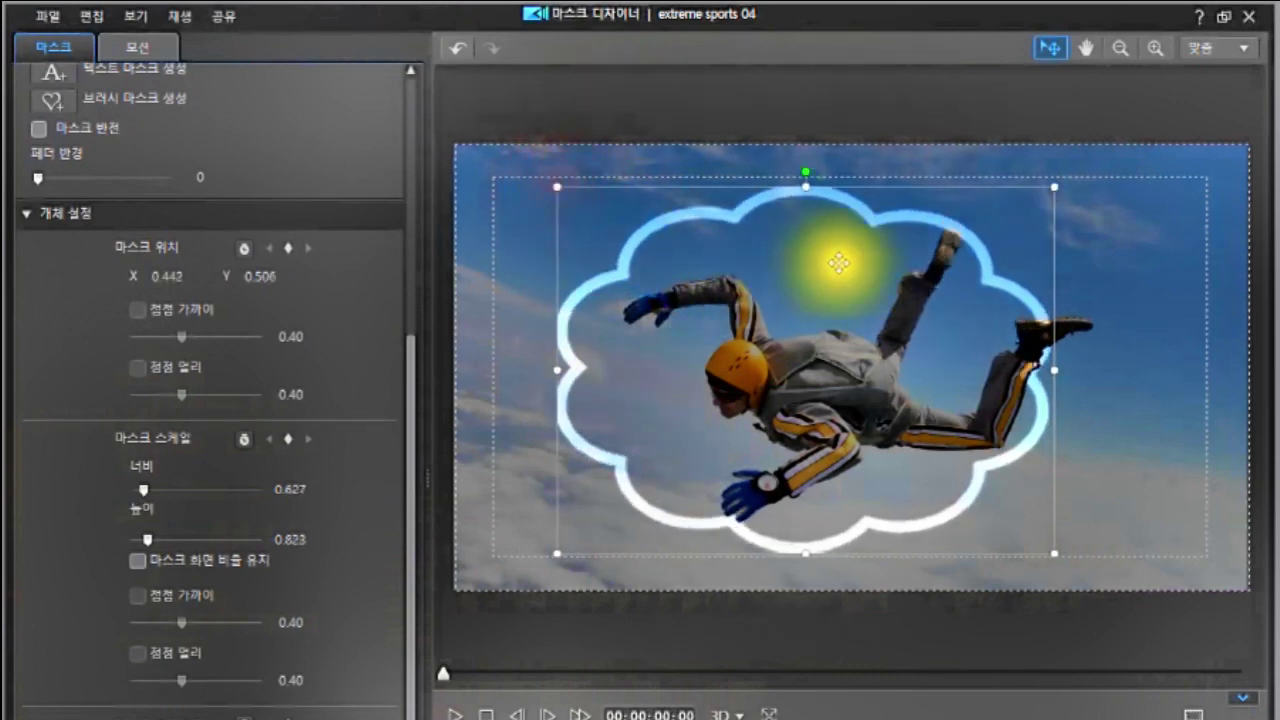
{"action": "left_click", "coordinate": [805, 183]}
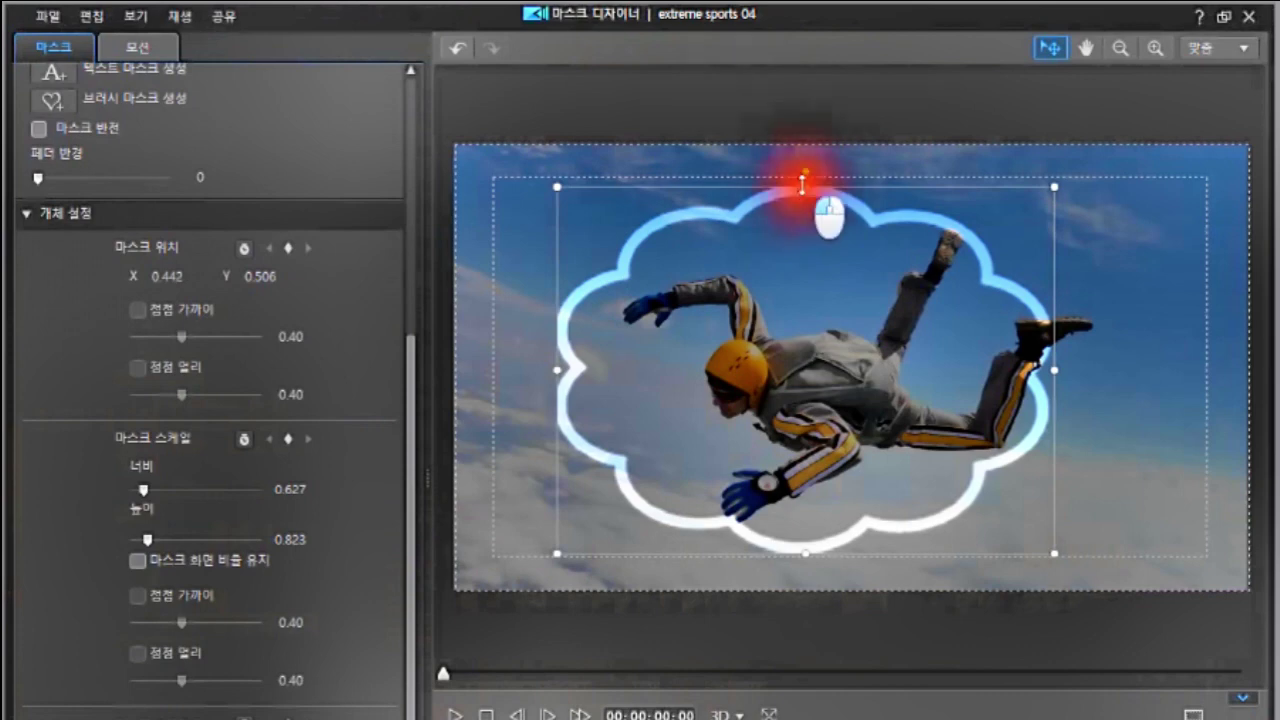
{"action": "left_click_drag", "start_coordinate": [802, 184], "coordinate": [813, 211]}
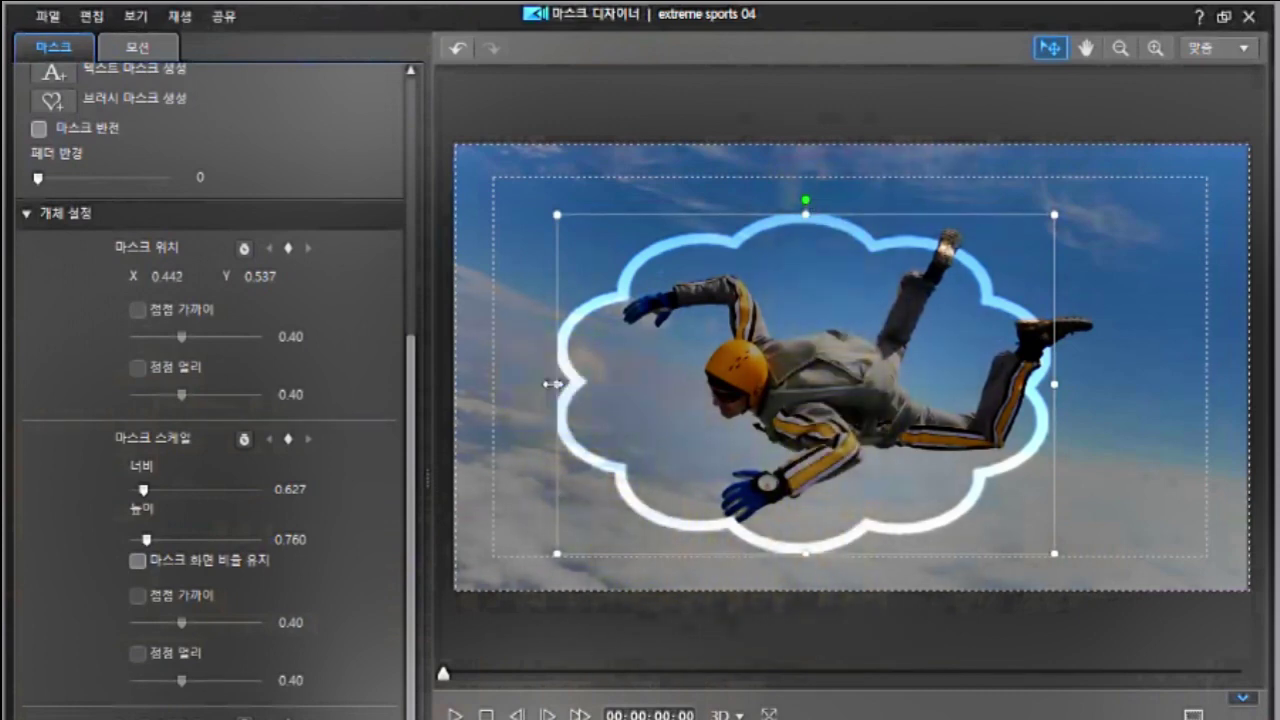
Narrow the mask from its left side and stretch its right side to a width of about 0.683.
{"action": "left_click", "coordinate": [566, 392]}
{"action": "left_click", "coordinate": [557, 383]}
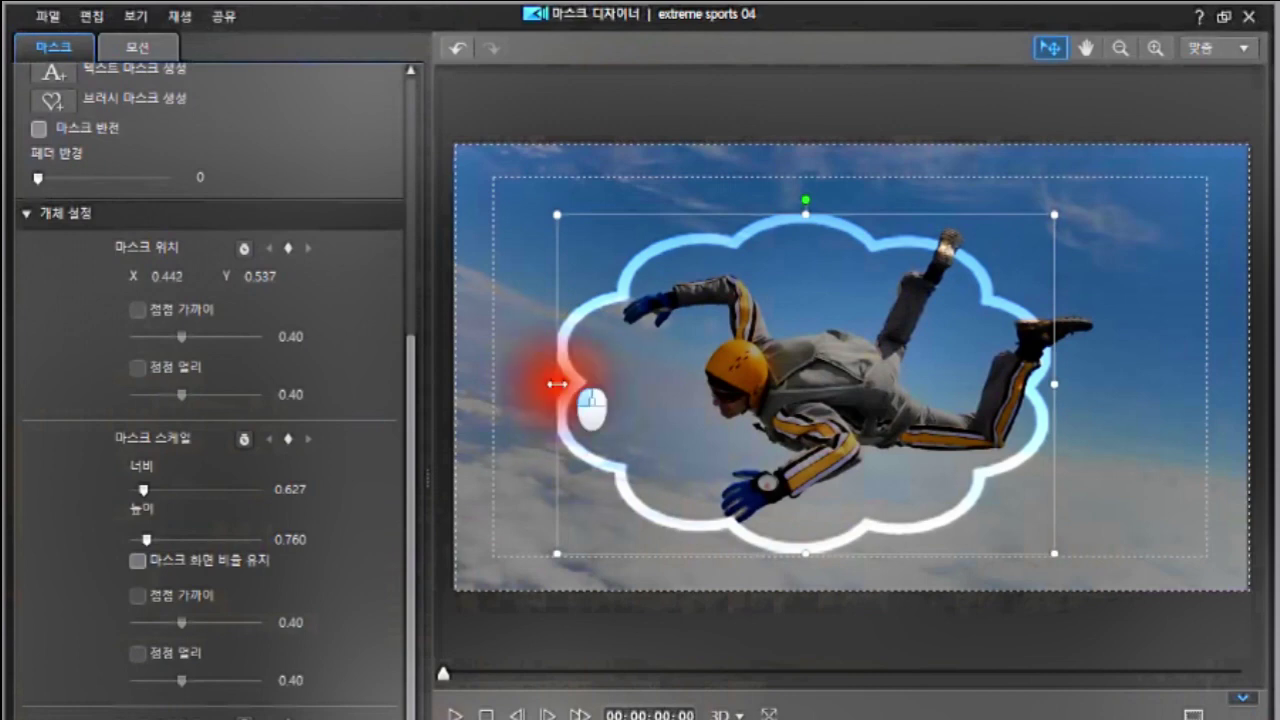
{"action": "left_click_drag", "start_coordinate": [557, 383], "coordinate": [585, 411]}
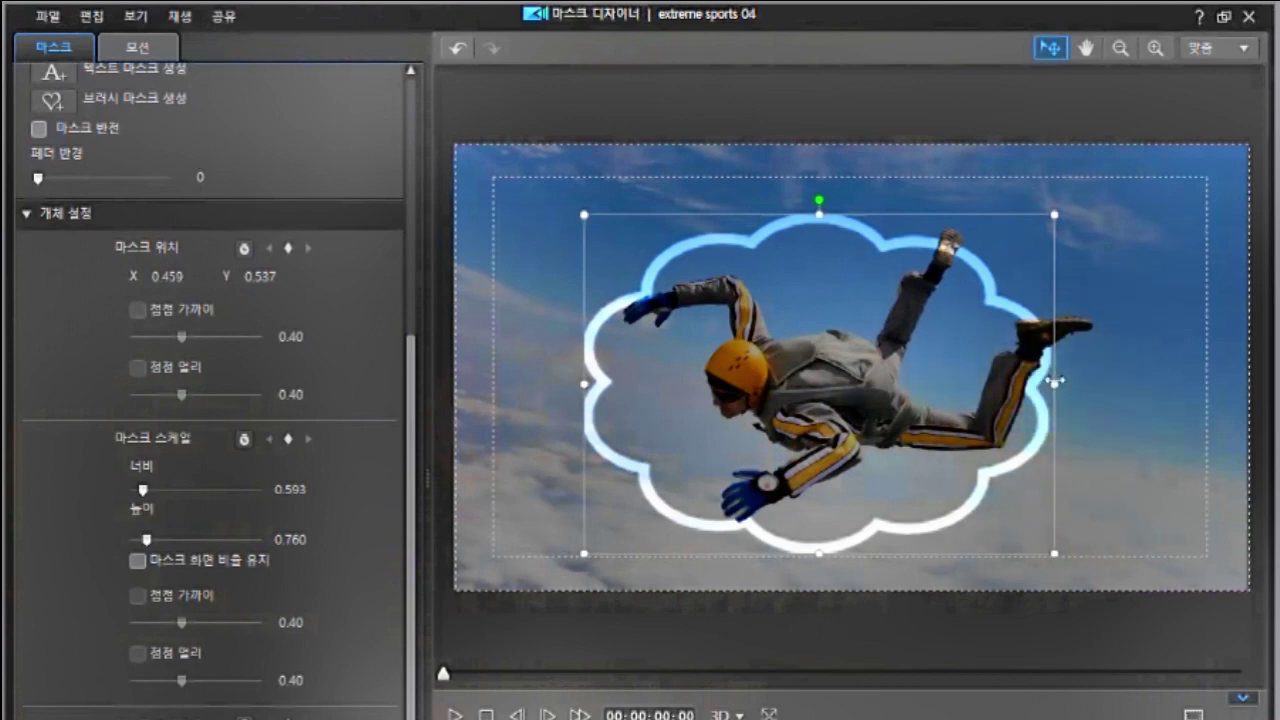
{"action": "left_click_drag", "start_coordinate": [1055, 380], "coordinate": [1126, 377]}
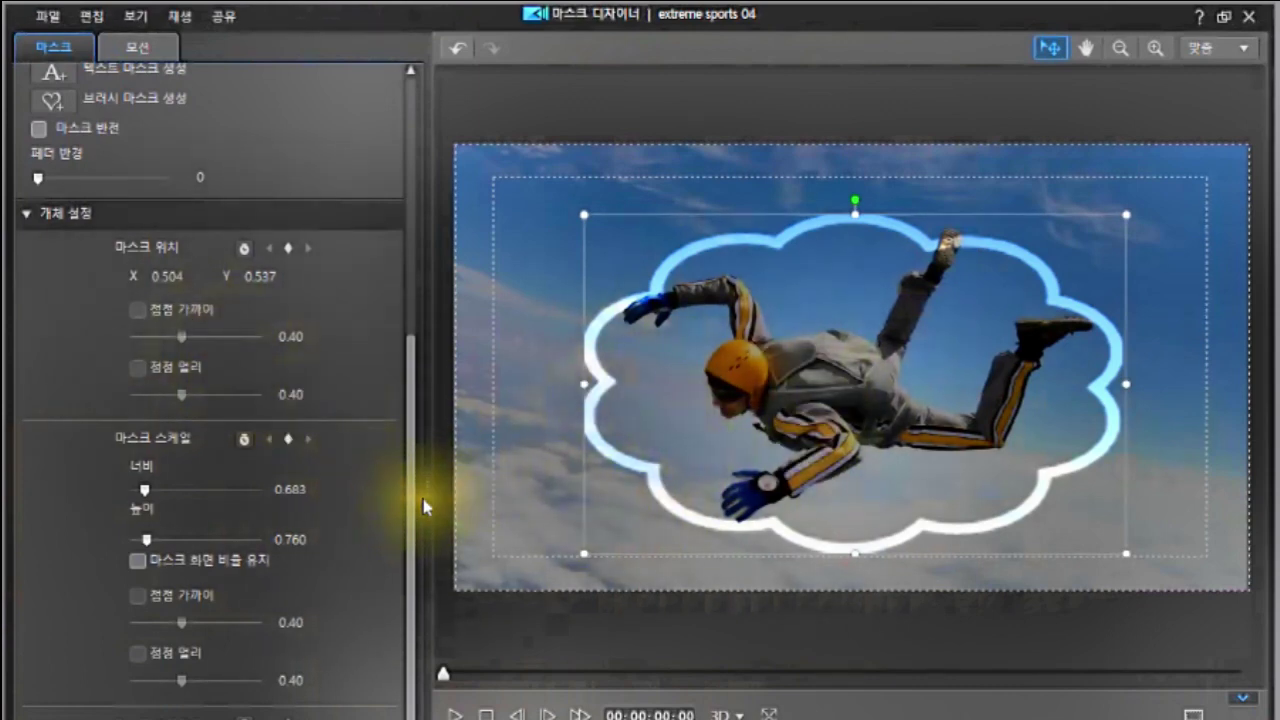
Reapply the custom cloud outline mask, filter the mask library to custom masks (사용자 지정 마스크), and return to all masks (전체 마스크).
{"action": "left_click_drag", "start_coordinate": [414, 511], "coordinate": [423, 212]}
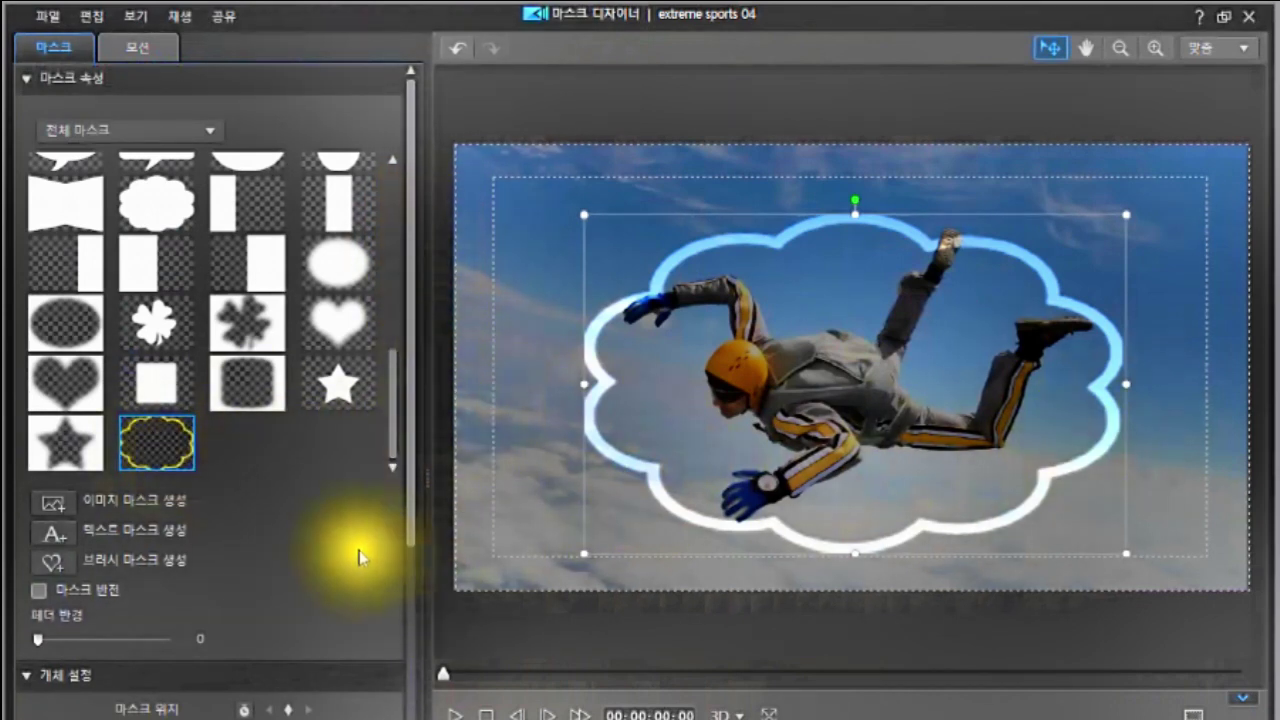
{"action": "left_click", "coordinate": [139, 448]}
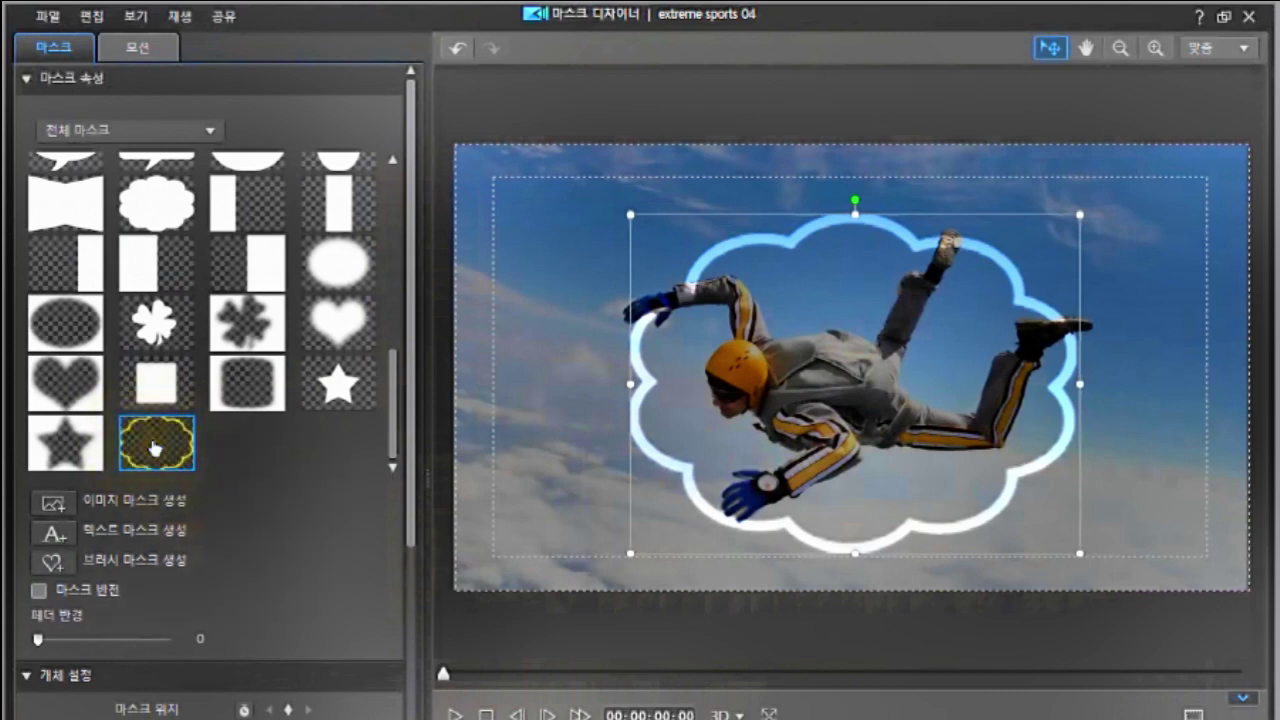
{"action": "left_click", "coordinate": [205, 132]}
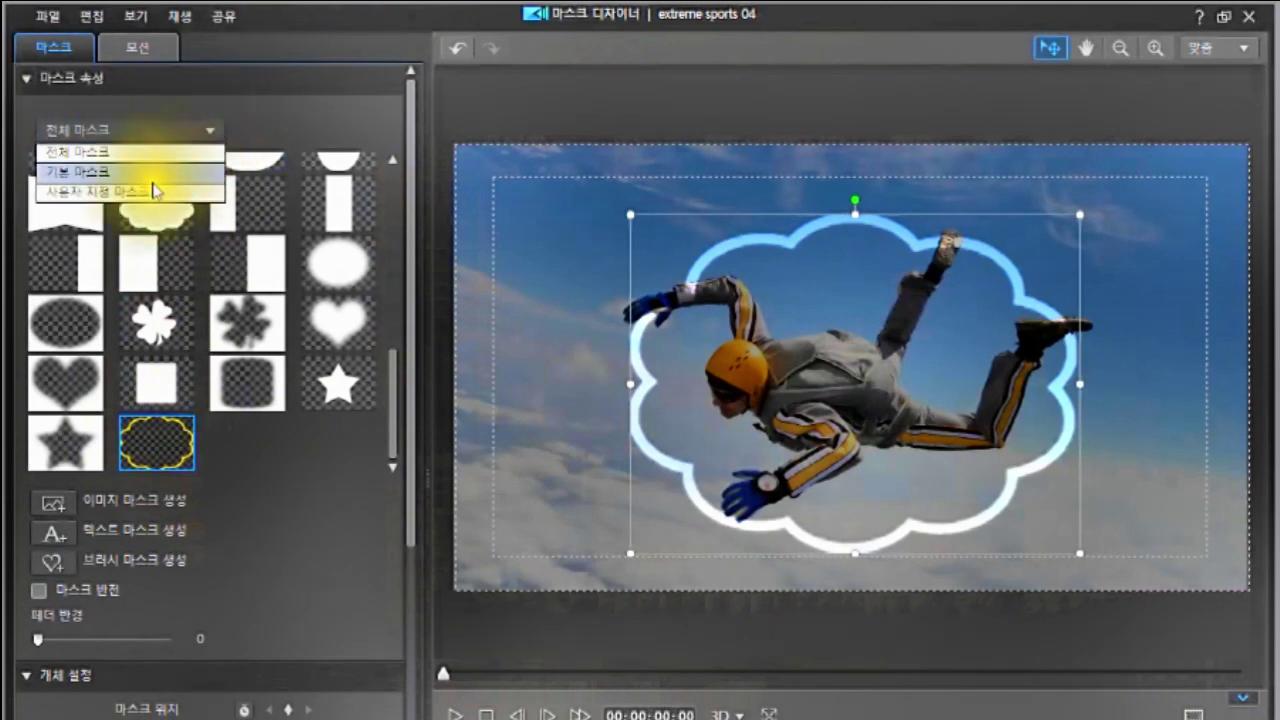
{"action": "left_click", "coordinate": [152, 193]}
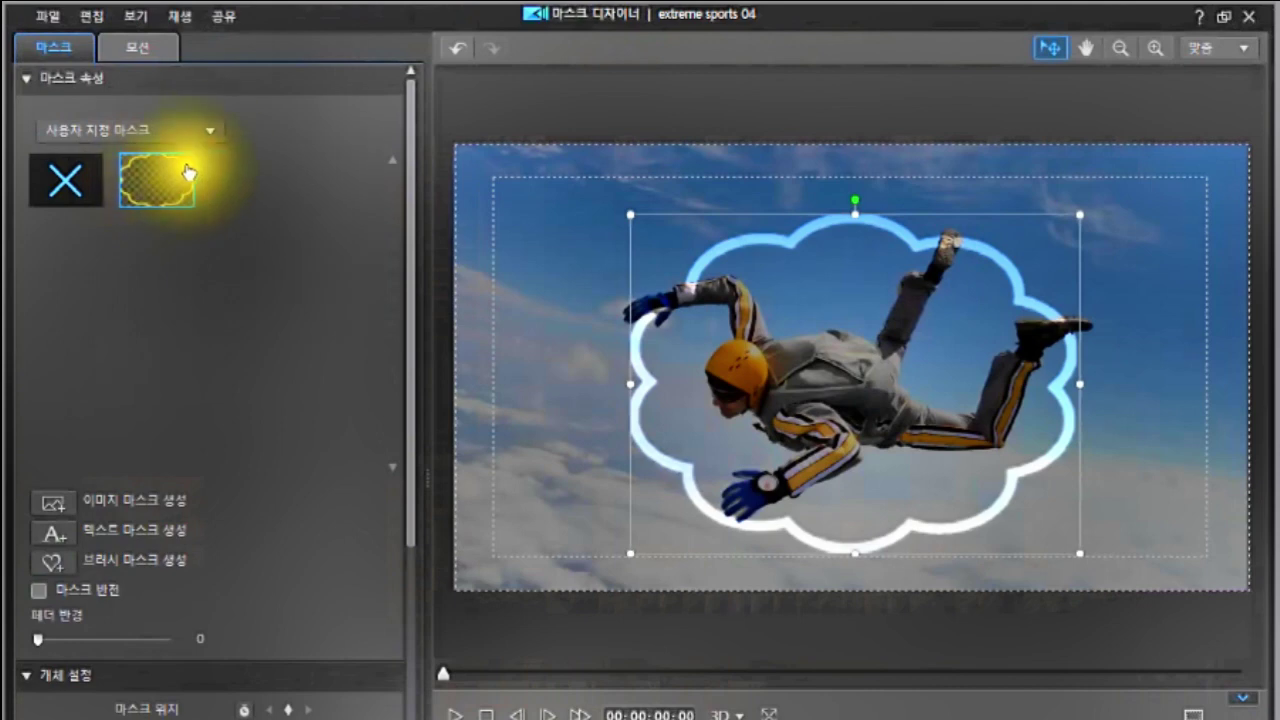
{"action": "left_click", "coordinate": [209, 132]}
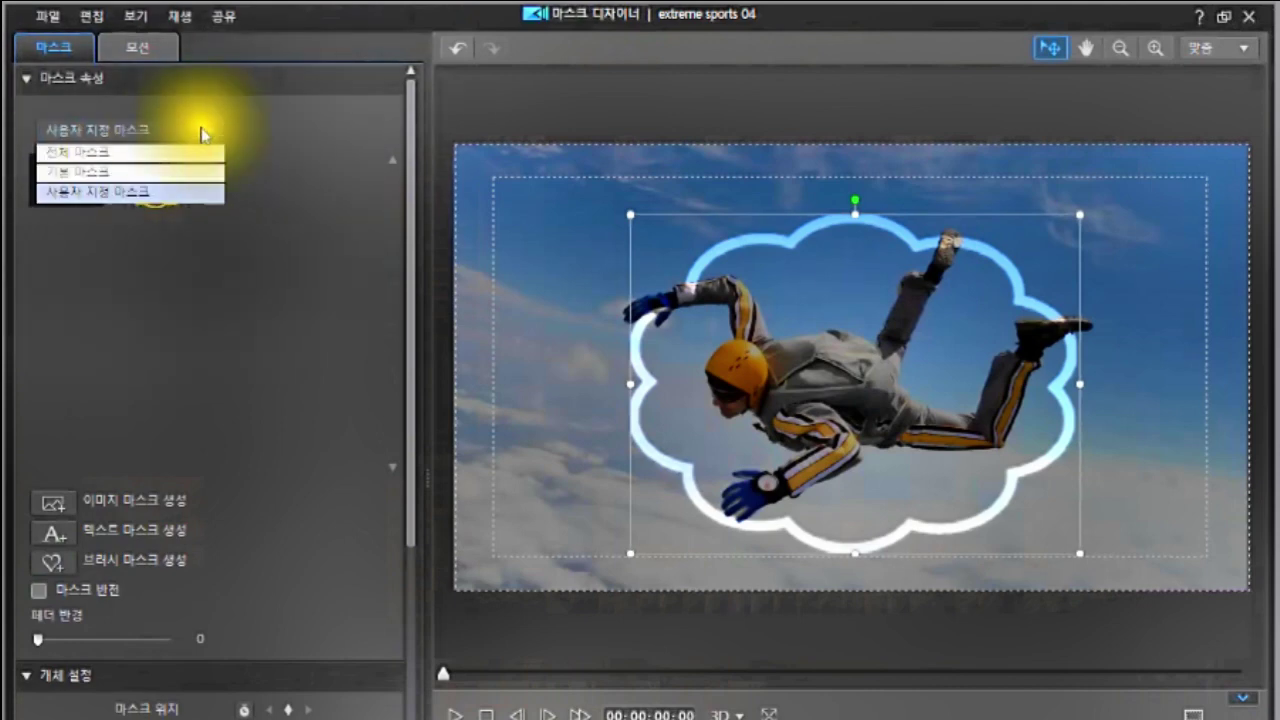
{"action": "left_click", "coordinate": [139, 152]}
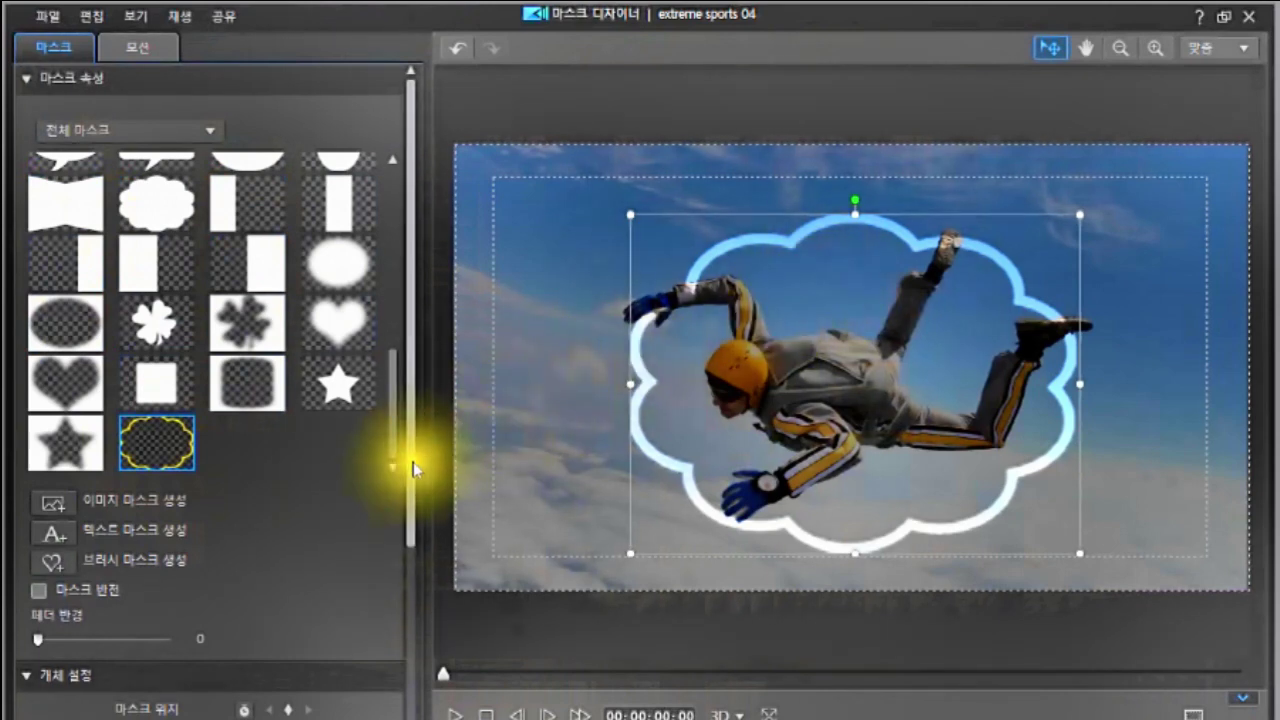
Remove the cloud outline mask from the skydiving clip by applying the no-mask option in the mask library.
{"action": "left_click_drag", "start_coordinate": [393, 449], "coordinate": [395, 190]}
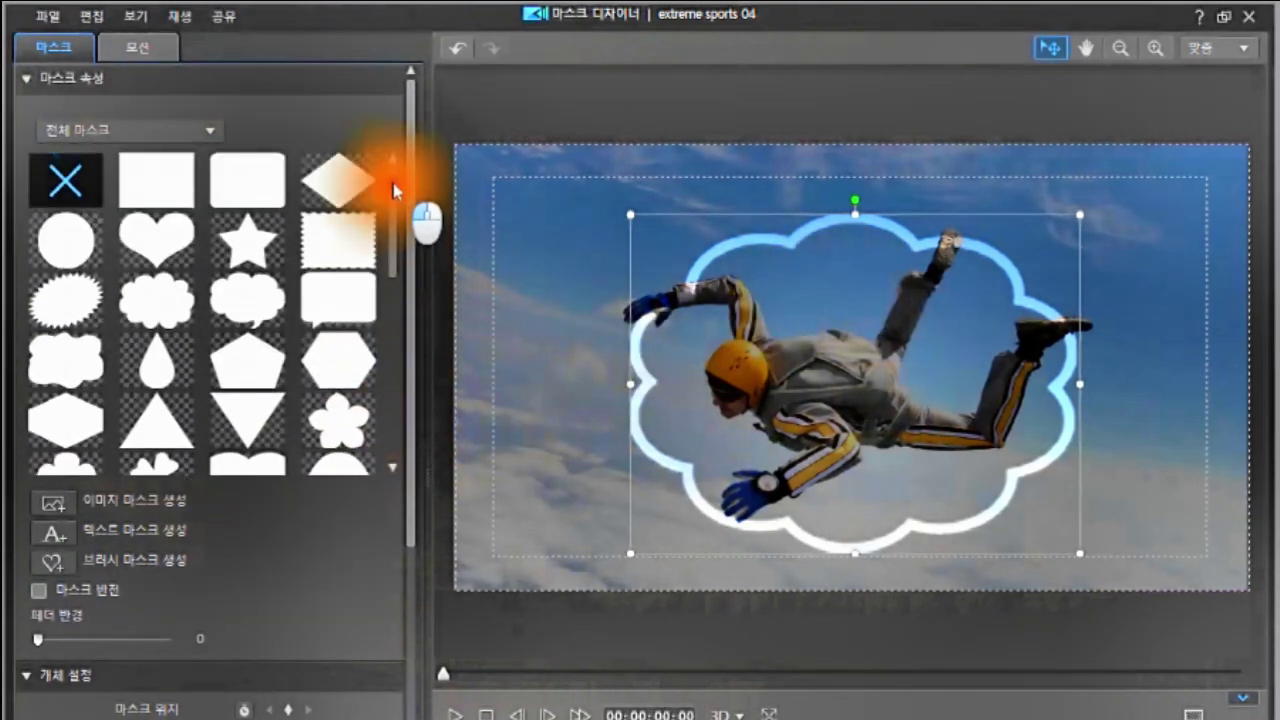
{"action": "left_click", "coordinate": [64, 183]}
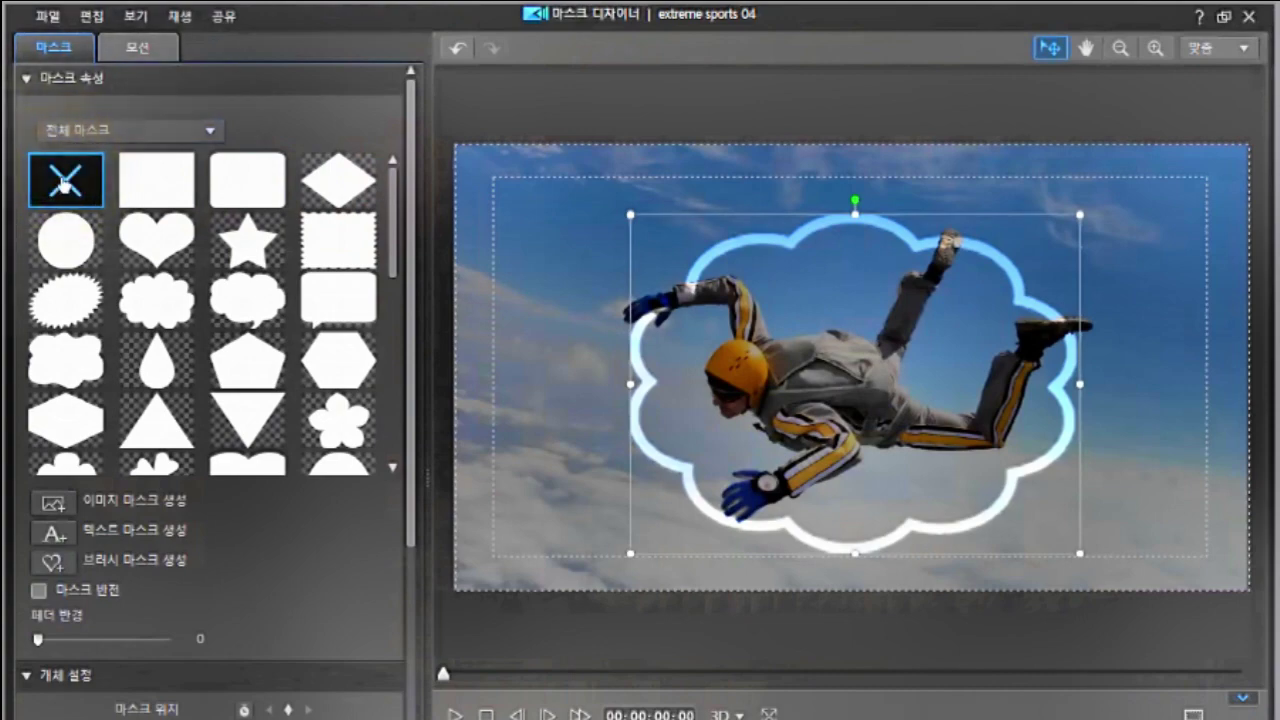
{"action": "left_click", "coordinate": [64, 183]}
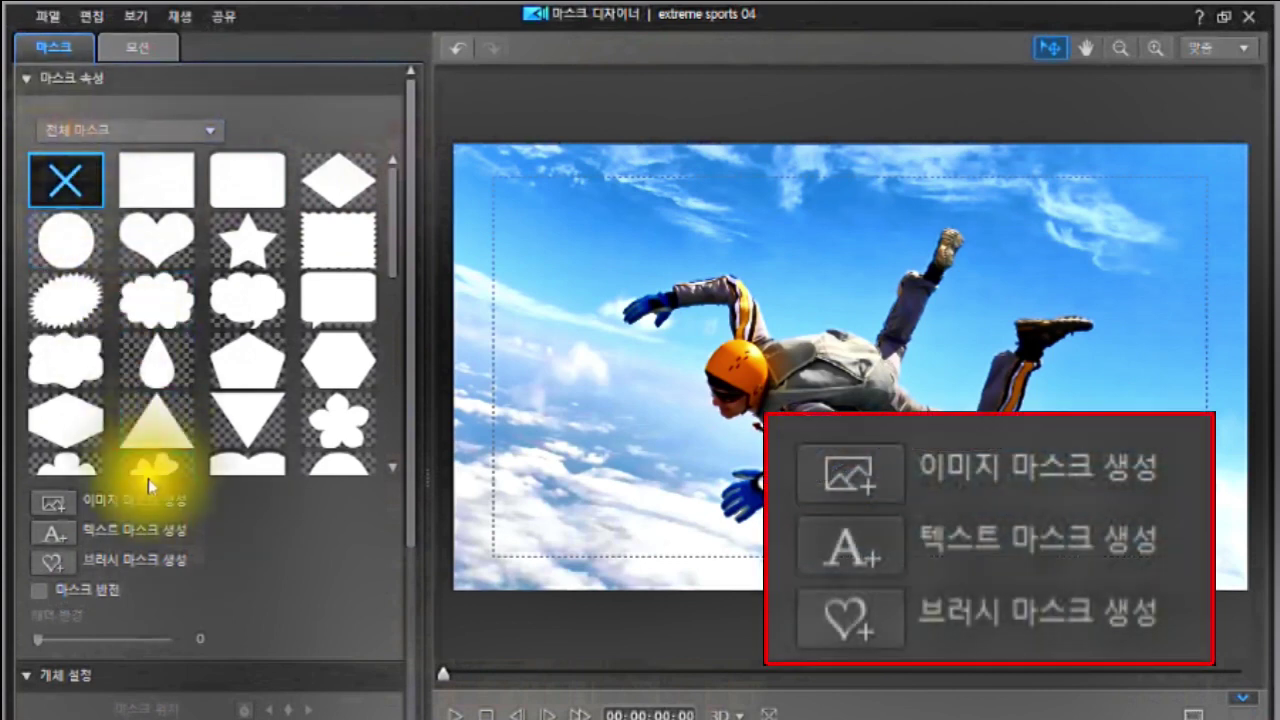
Create a new image mask from the file 샘플_마스크2.png, using its alpha channel.
{"action": "left_click", "coordinate": [54, 506]}
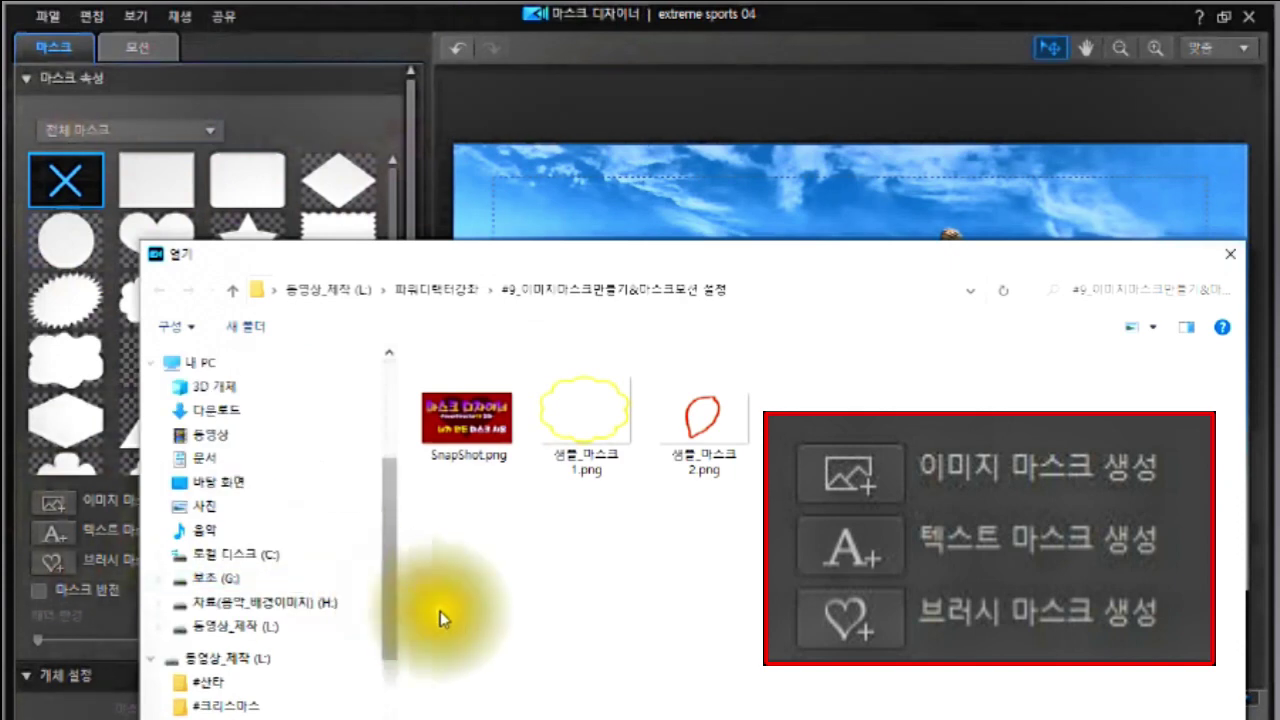
{"action": "left_click", "coordinate": [698, 412]}
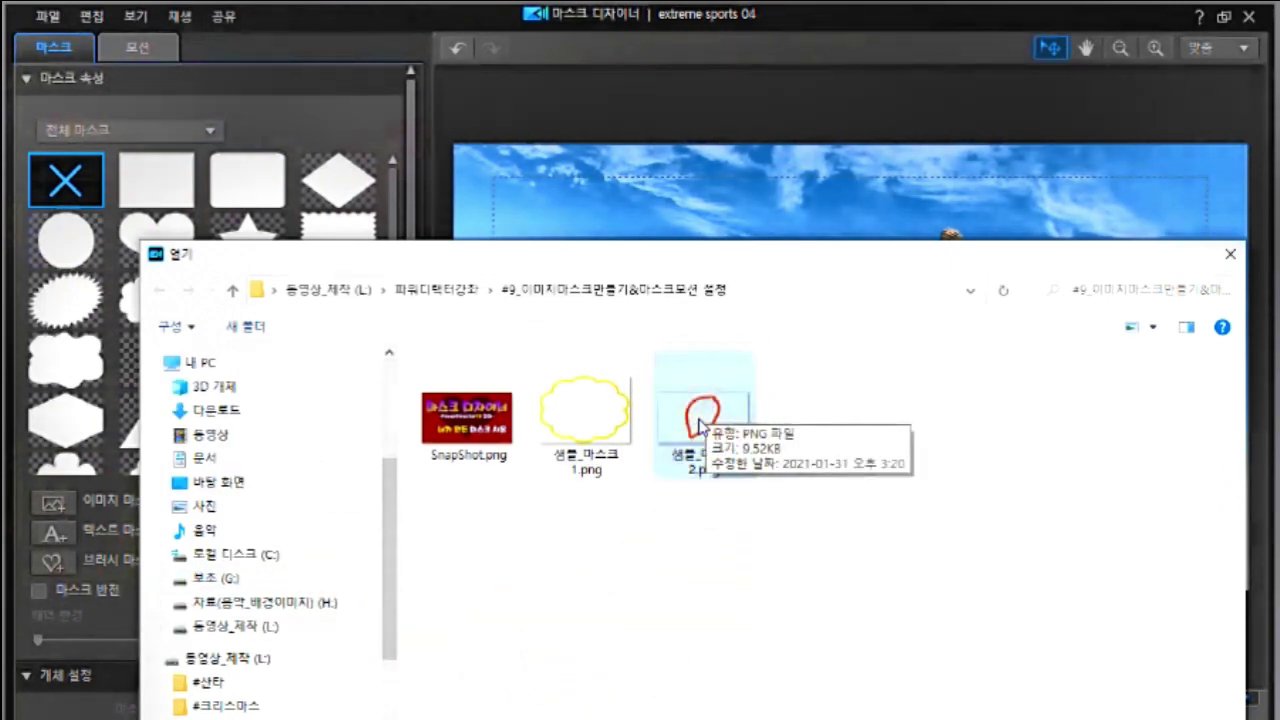
{"action": "double_click", "coordinate": [698, 418]}
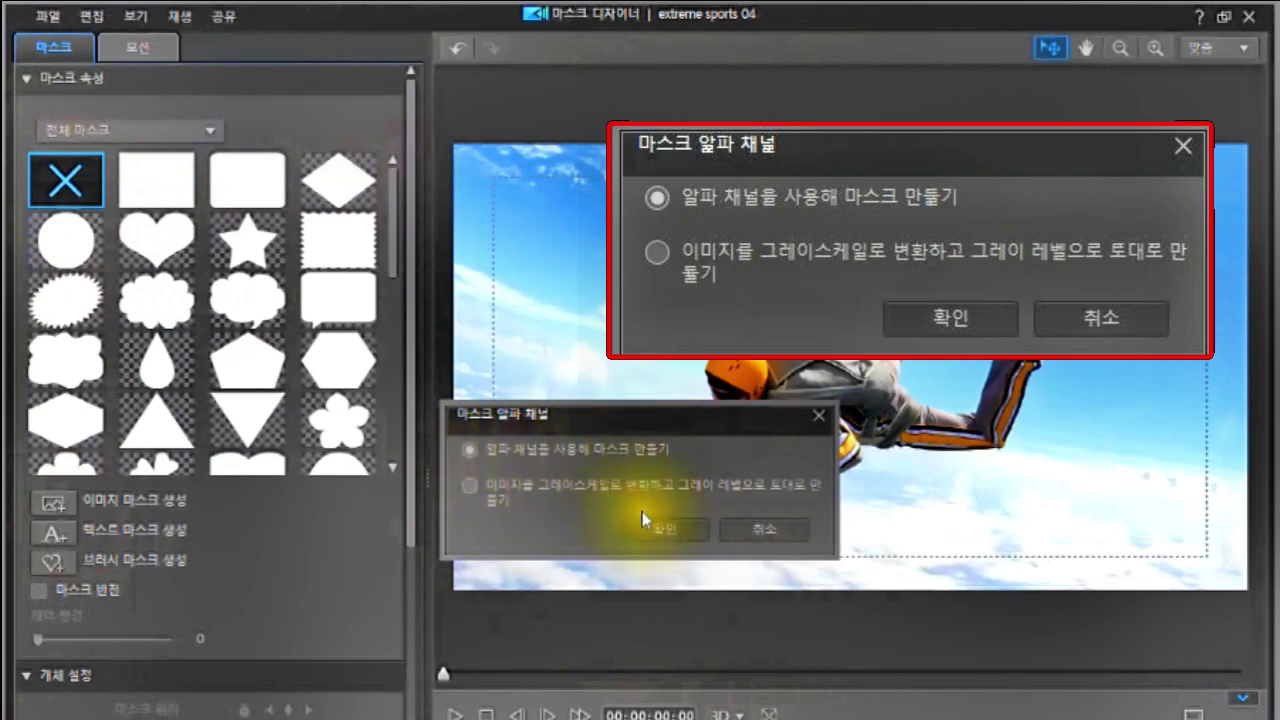
{"action": "left_click", "coordinate": [655, 535]}
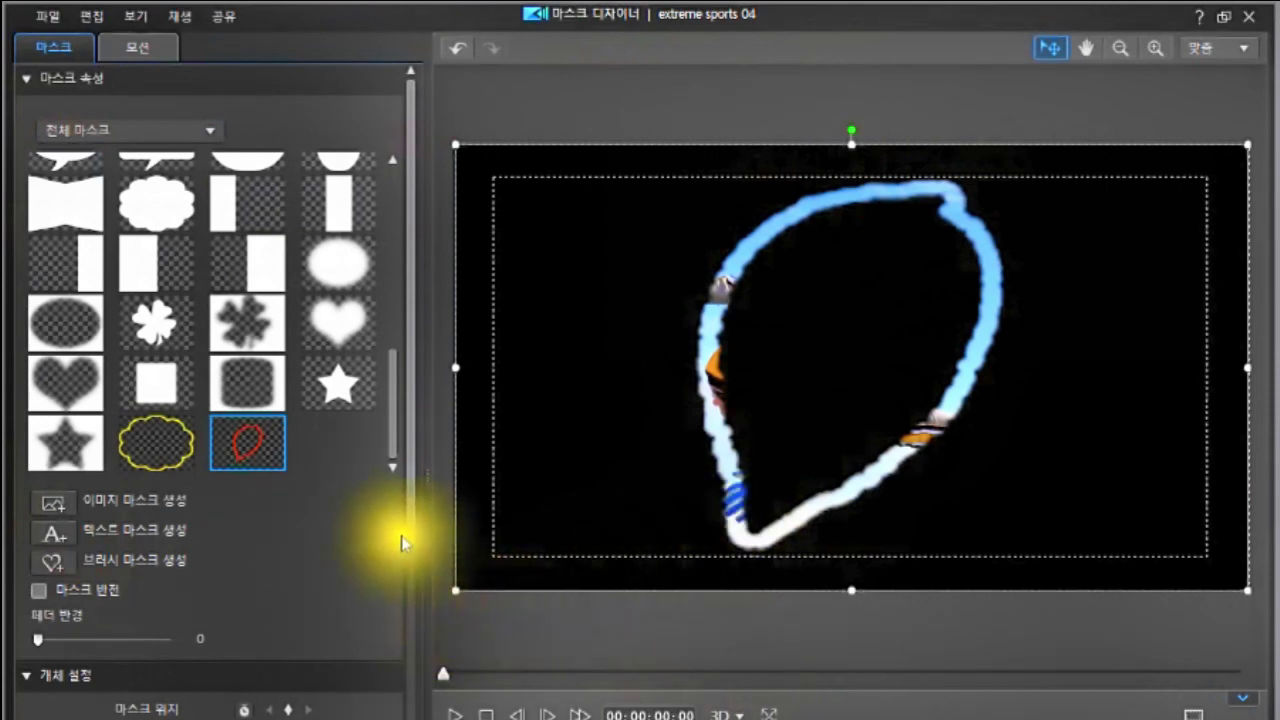
Set the opacity (마스크 불투명도) of the teardrop outline mask to 50%.
{"action": "left_click_drag", "start_coordinate": [415, 530], "coordinate": [446, 718]}
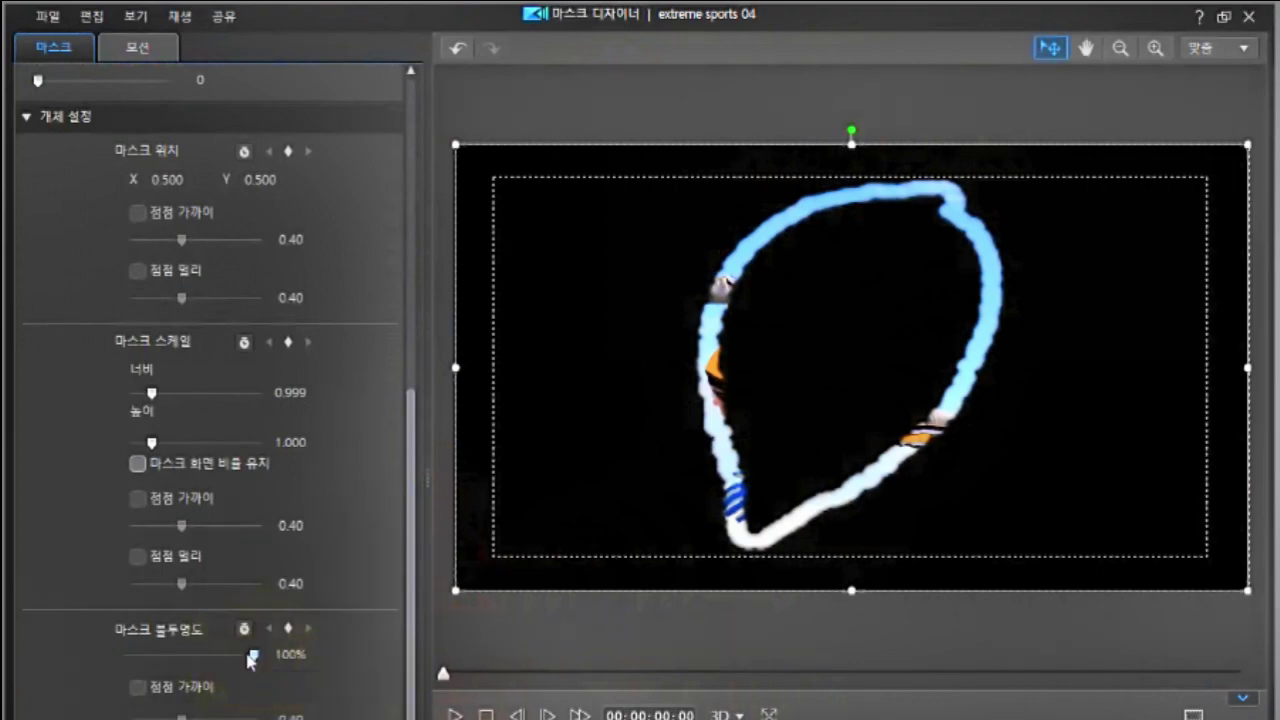
{"action": "left_click_drag", "start_coordinate": [249, 660], "coordinate": [196, 683]}
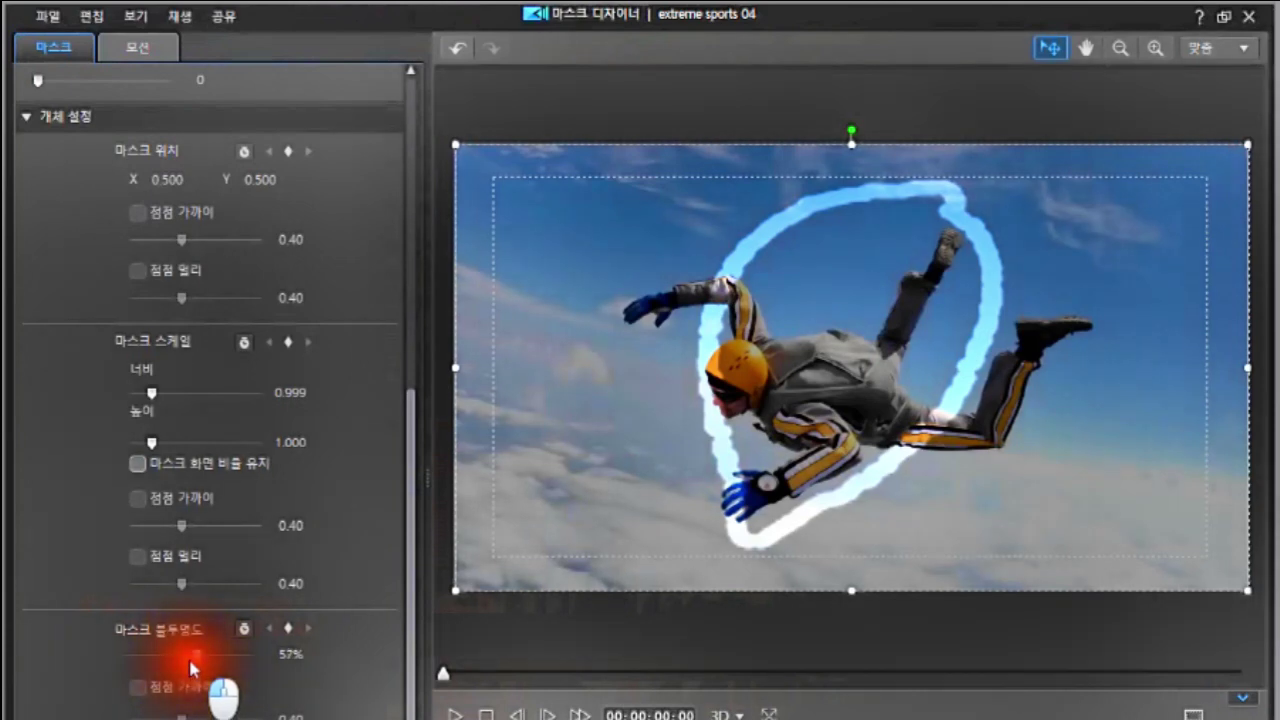
{"action": "left_click_drag", "start_coordinate": [188, 655], "coordinate": [181, 661]}
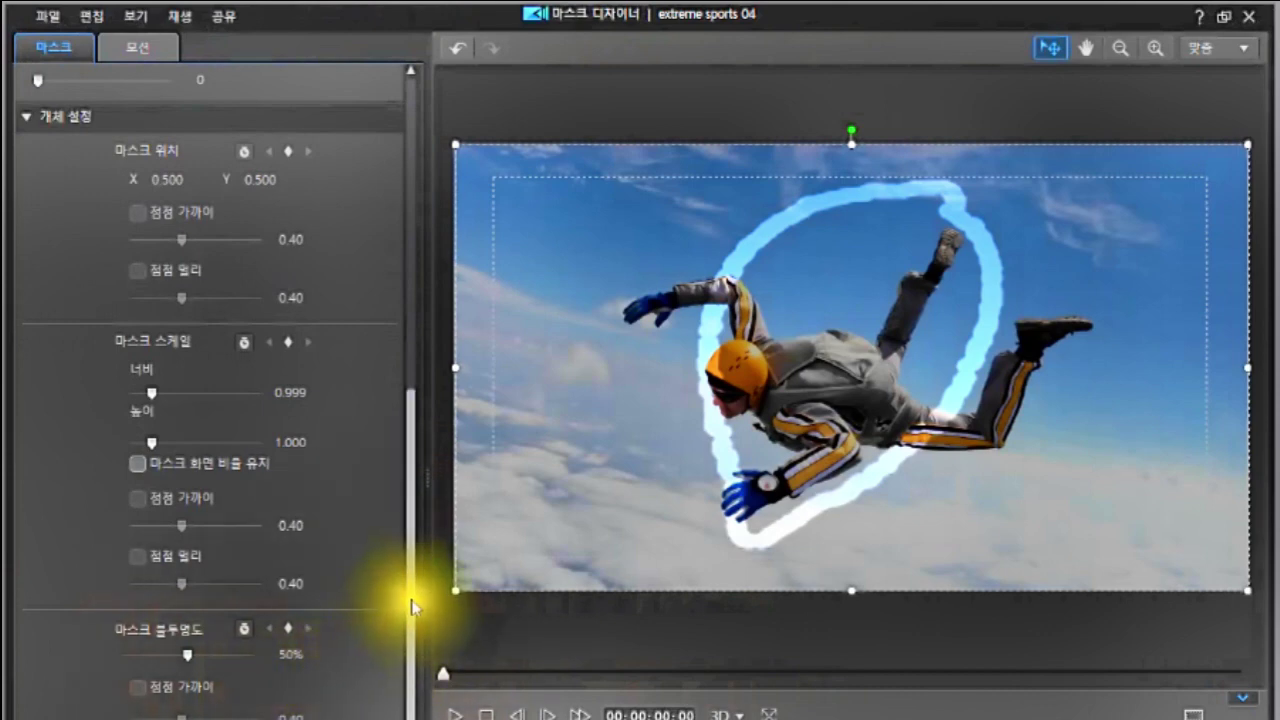
{"action": "left_click_drag", "start_coordinate": [415, 610], "coordinate": [420, 566]}
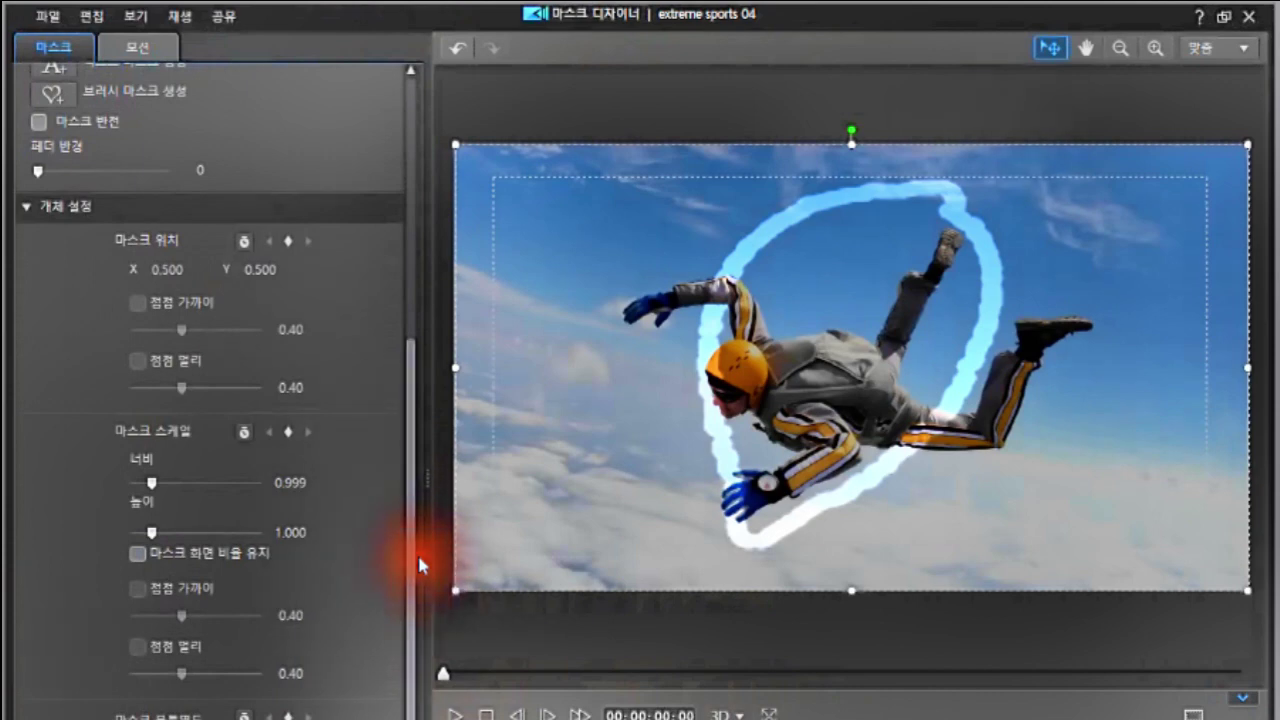
{"action": "left_click", "coordinate": [140, 550]}
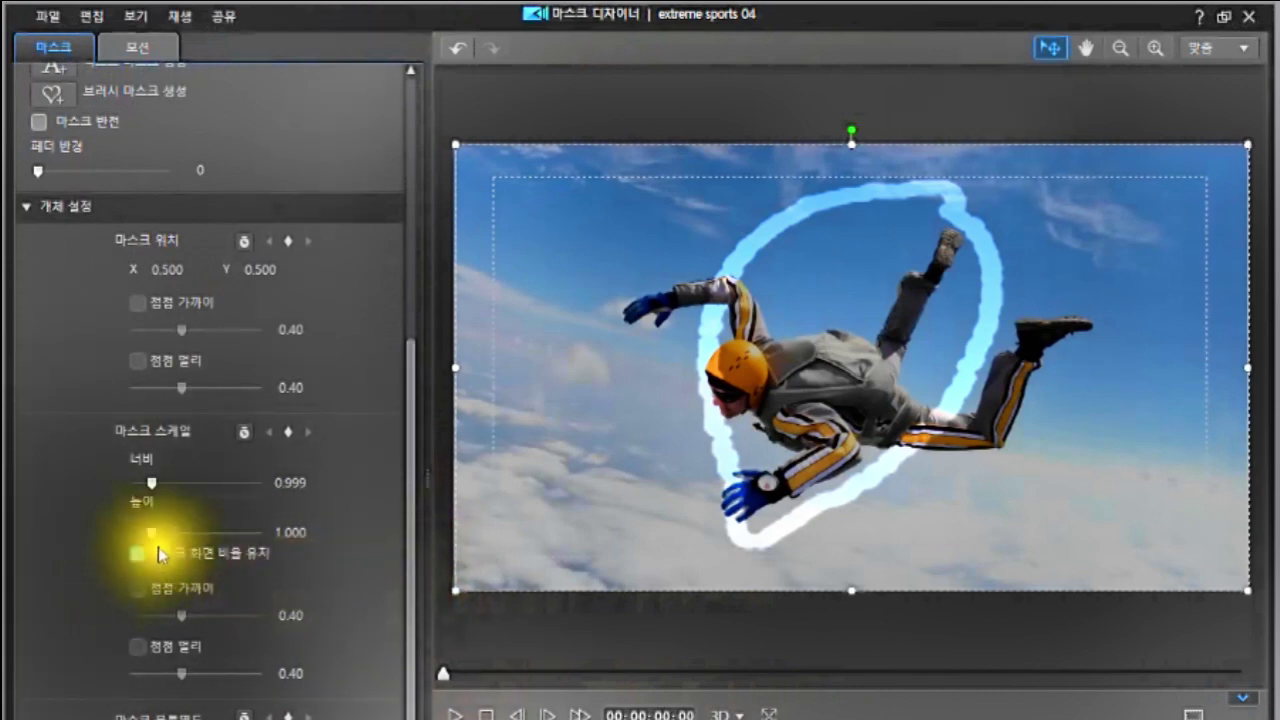
{"action": "left_click", "coordinate": [137, 553]}
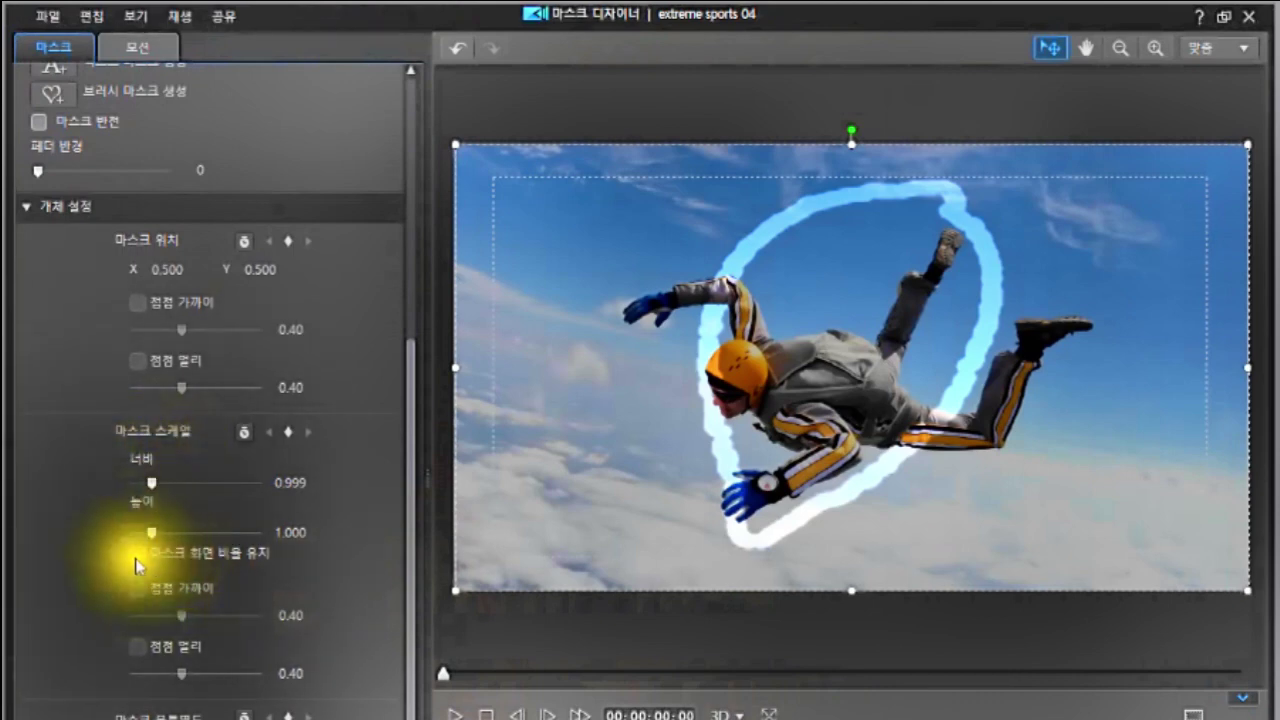
{"action": "left_click", "coordinate": [137, 555]}
{"action": "left_click", "coordinate": [137, 556]}
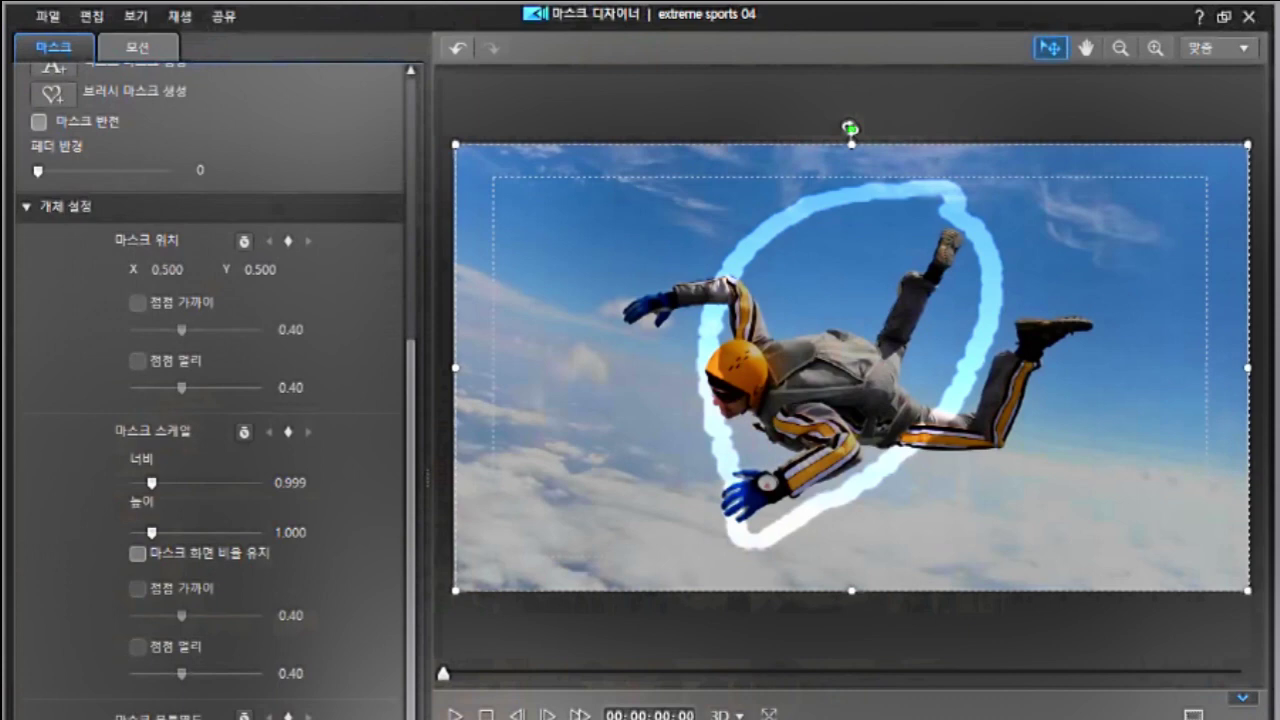
Rotate the teardrop mask so its pointed end faces the upper right, near the skydiver's raised feet.
{"action": "left_click", "coordinate": [850, 128]}
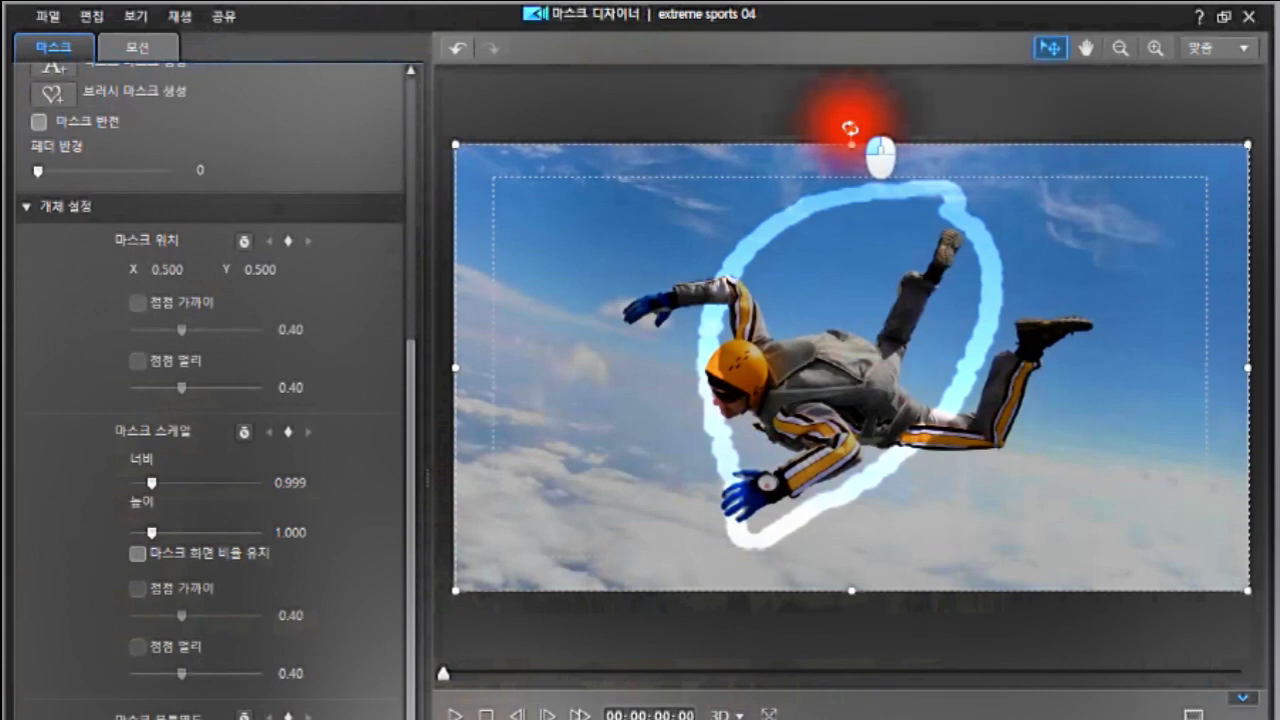
{"action": "left_click_drag", "start_coordinate": [850, 128], "coordinate": [792, 424]}
{"action": "left_click", "coordinate": [1180, 471]}
{"action": "left_click", "coordinate": [1094, 449]}
{"action": "left_click", "coordinate": [1028, 252]}
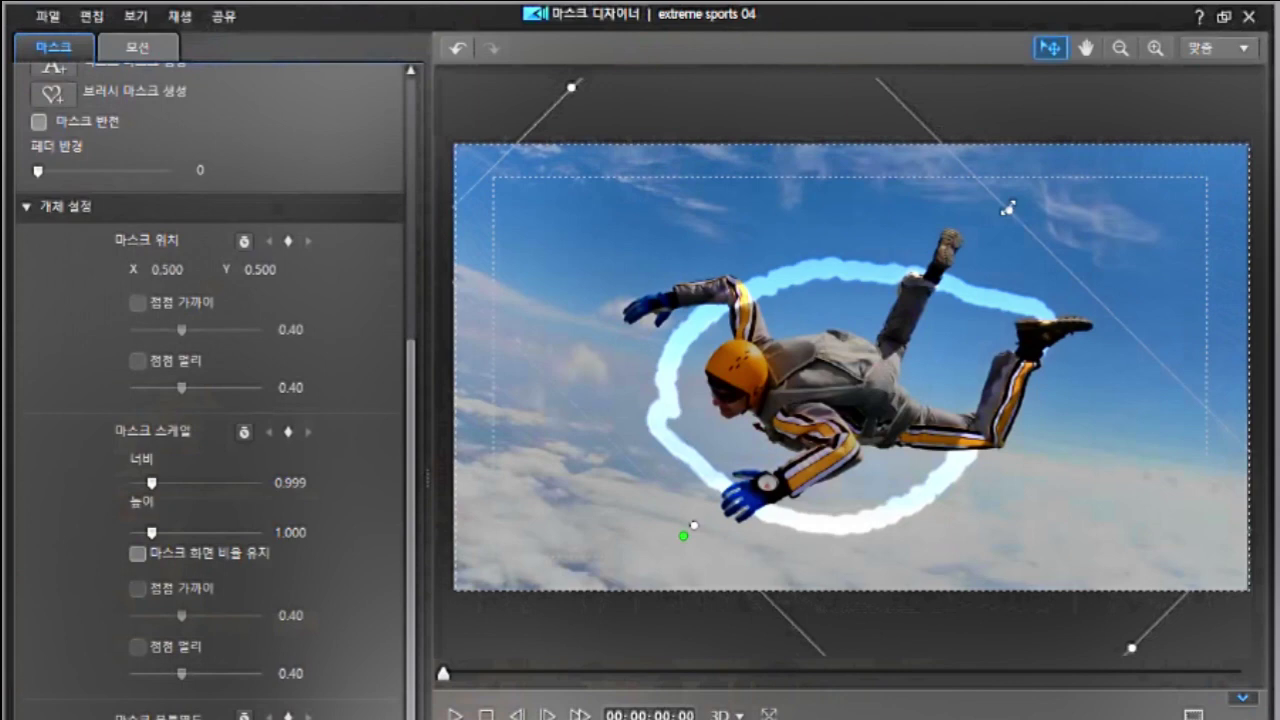
Resize the rotated mask freely around the skydiver to about 1.192 wide and 1.258 high.
{"action": "left_click_drag", "start_coordinate": [1008, 208], "coordinate": [1079, 143]}
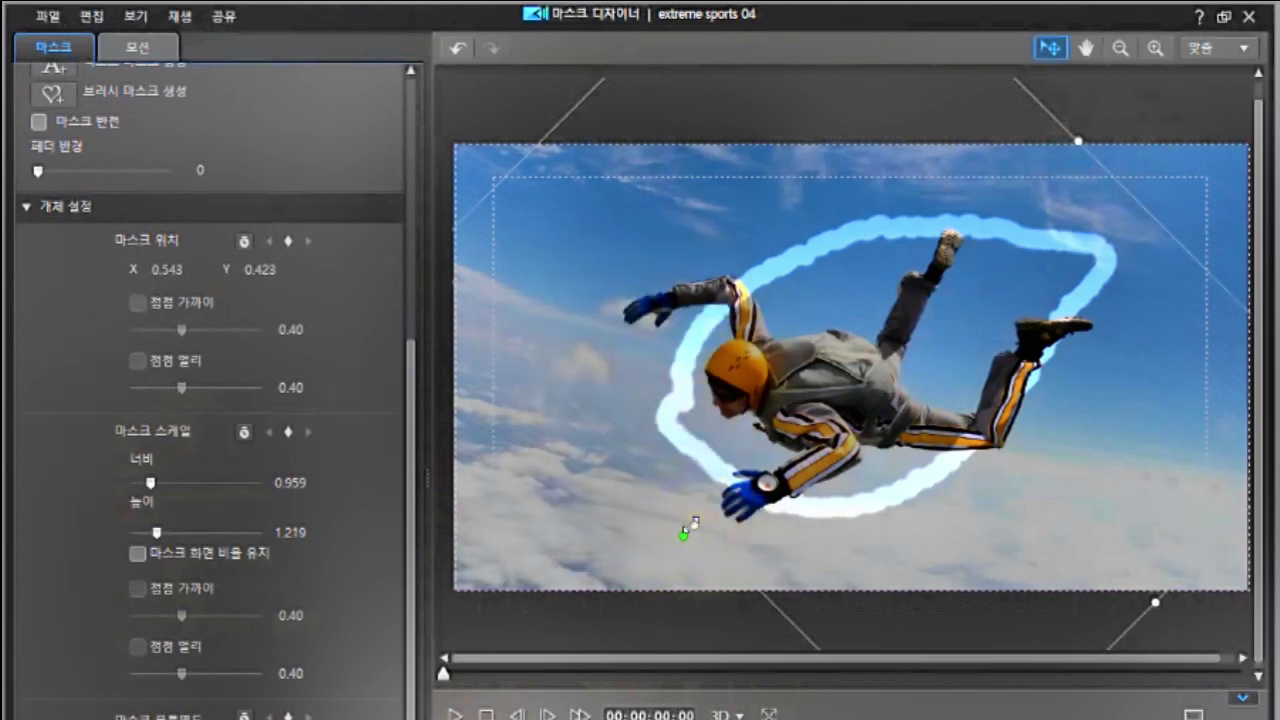
{"action": "left_click_drag", "start_coordinate": [690, 527], "coordinate": [604, 549]}
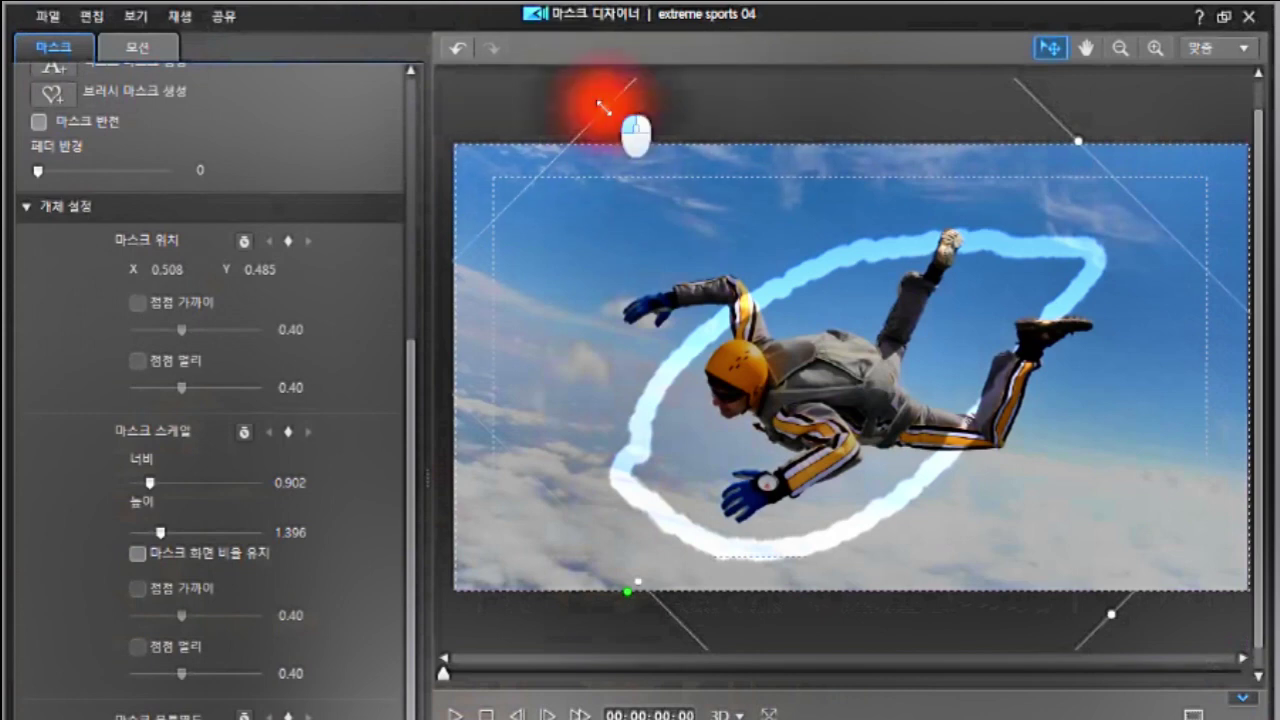
{"action": "left_click_drag", "start_coordinate": [604, 107], "coordinate": [512, 16]}
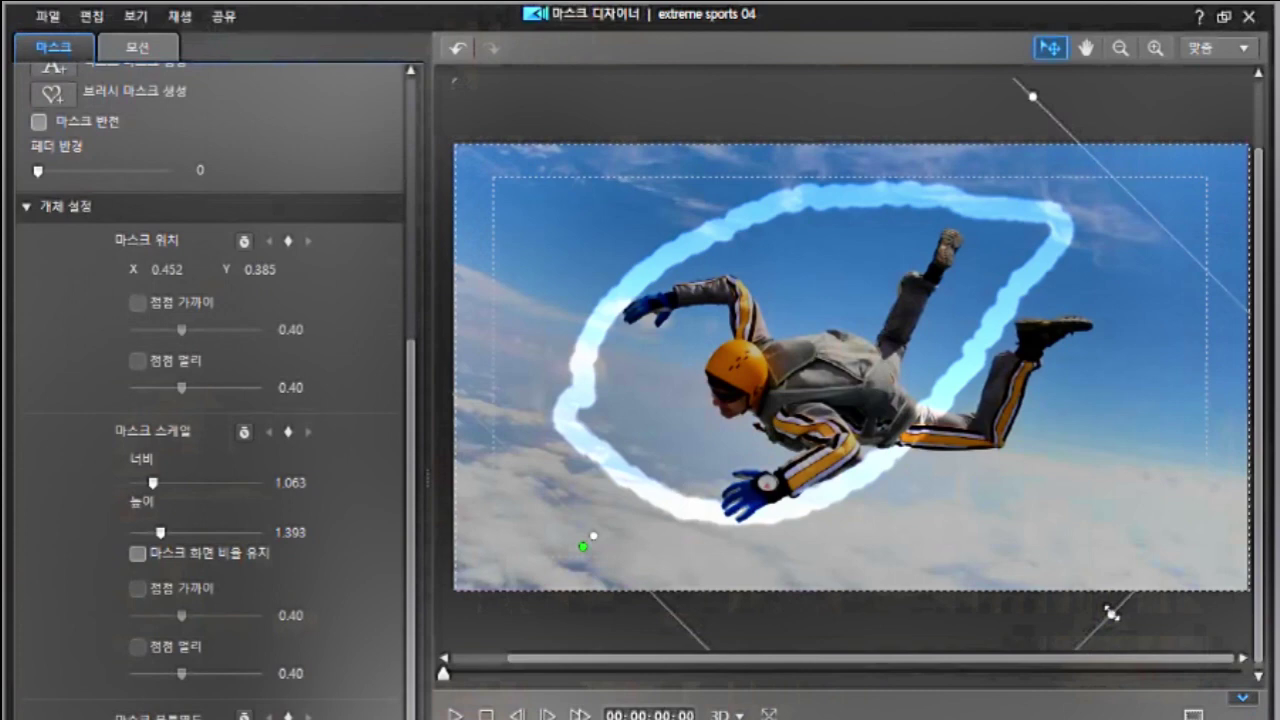
{"action": "left_click", "coordinate": [1110, 612]}
{"action": "left_click_drag", "start_coordinate": [1110, 612], "coordinate": [1226, 641]}
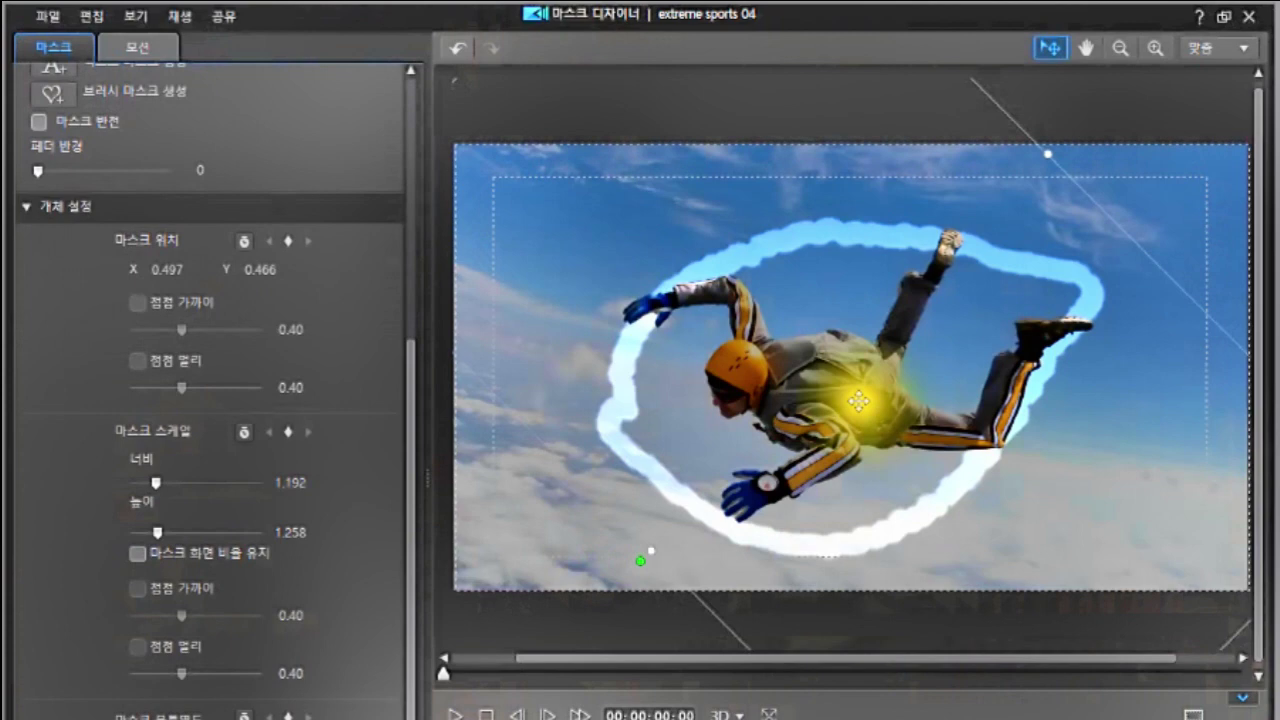
Move the mask to about X 0.500, Y 0.430 so it frames the skydiver.
{"action": "left_click", "coordinate": [811, 382]}
{"action": "left_click_drag", "start_coordinate": [811, 382], "coordinate": [821, 377]}
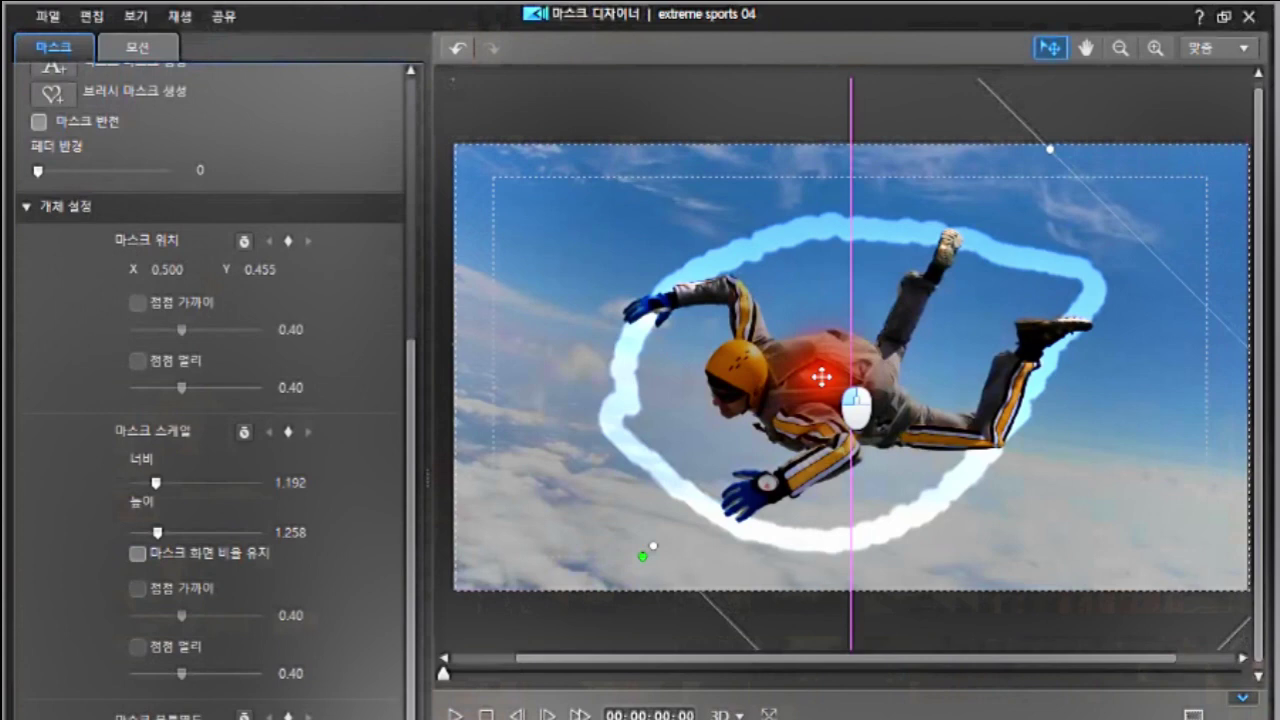
{"action": "left_click_drag", "start_coordinate": [821, 377], "coordinate": [819, 380]}
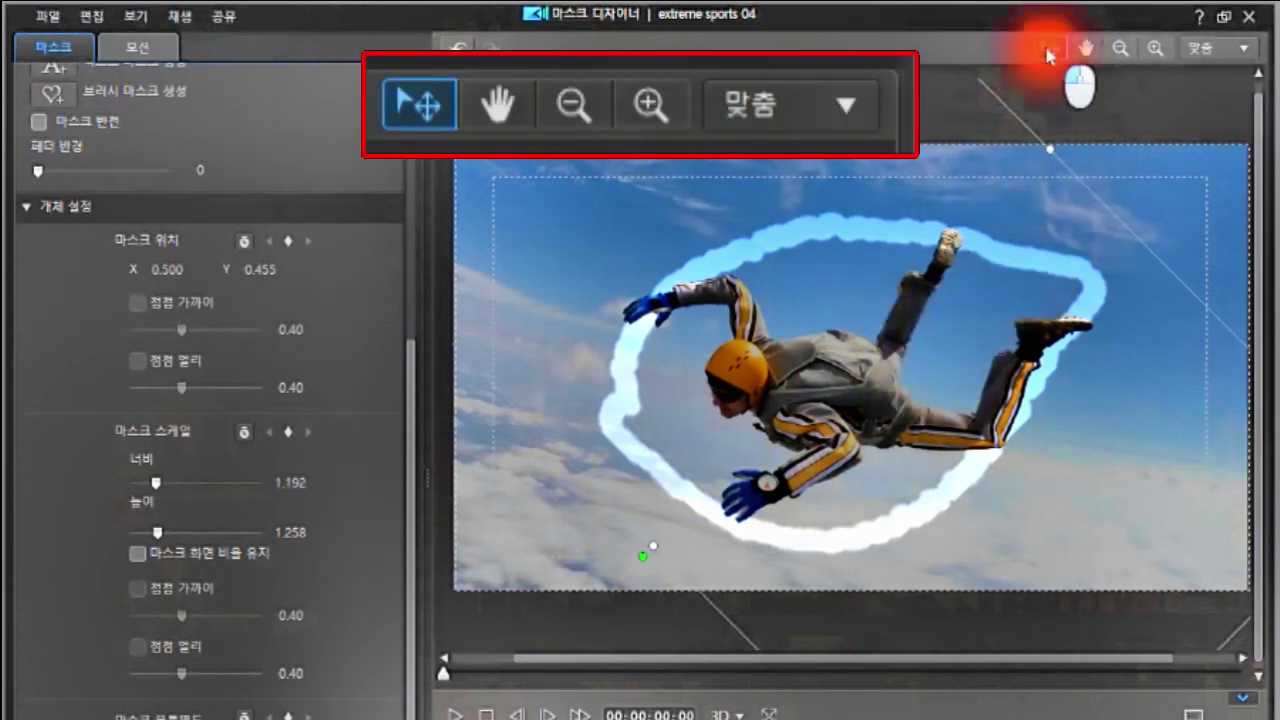
{"action": "left_click", "coordinate": [828, 353]}
{"action": "mouse_move", "coordinate": [828, 353]}
{"action": "left_mouse_down"}
{"action": "mouse_move", "coordinate": [894, 326]}
{"action": "mouse_move", "coordinate": [834, 309]}
{"action": "mouse_move", "coordinate": [798, 333]}
{"action": "mouse_move", "coordinate": [834, 360]}
{"action": "mouse_move", "coordinate": [830, 341]}
{"action": "left_mouse_up"}
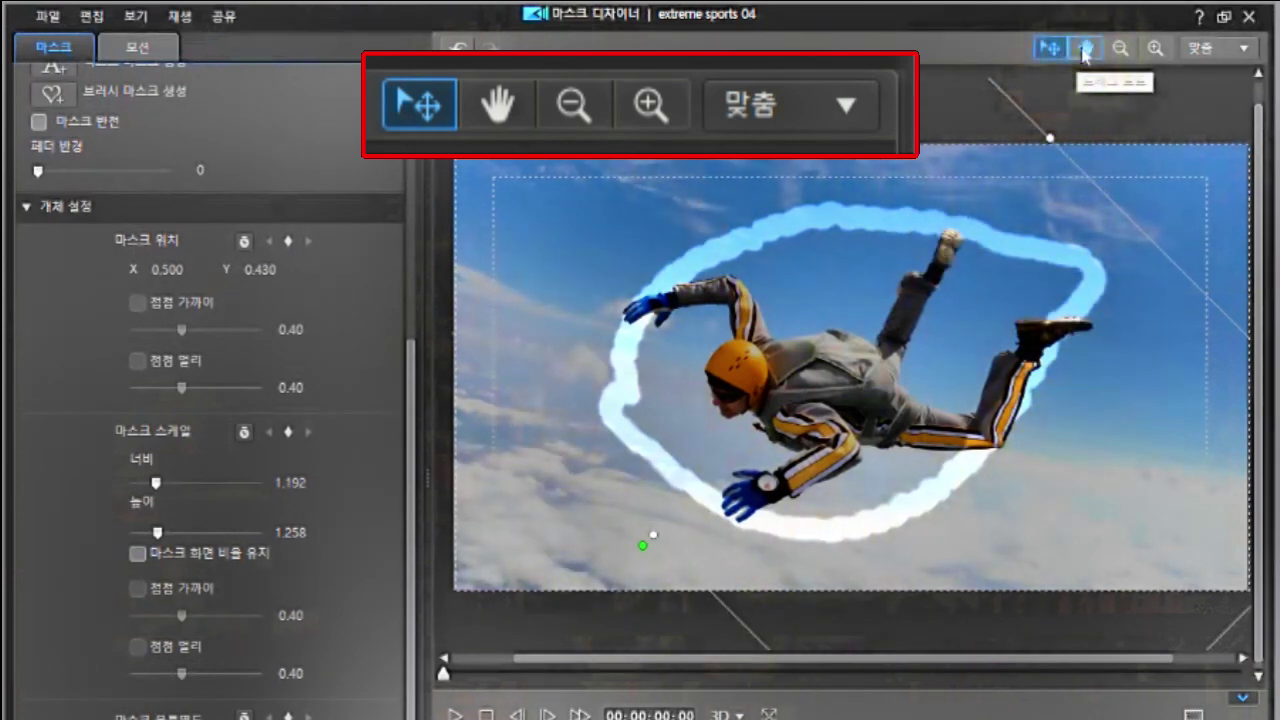
Invert the teardrop mask (마스크 반전) and turn the inversion off again.
{"action": "left_click", "coordinate": [1085, 50]}
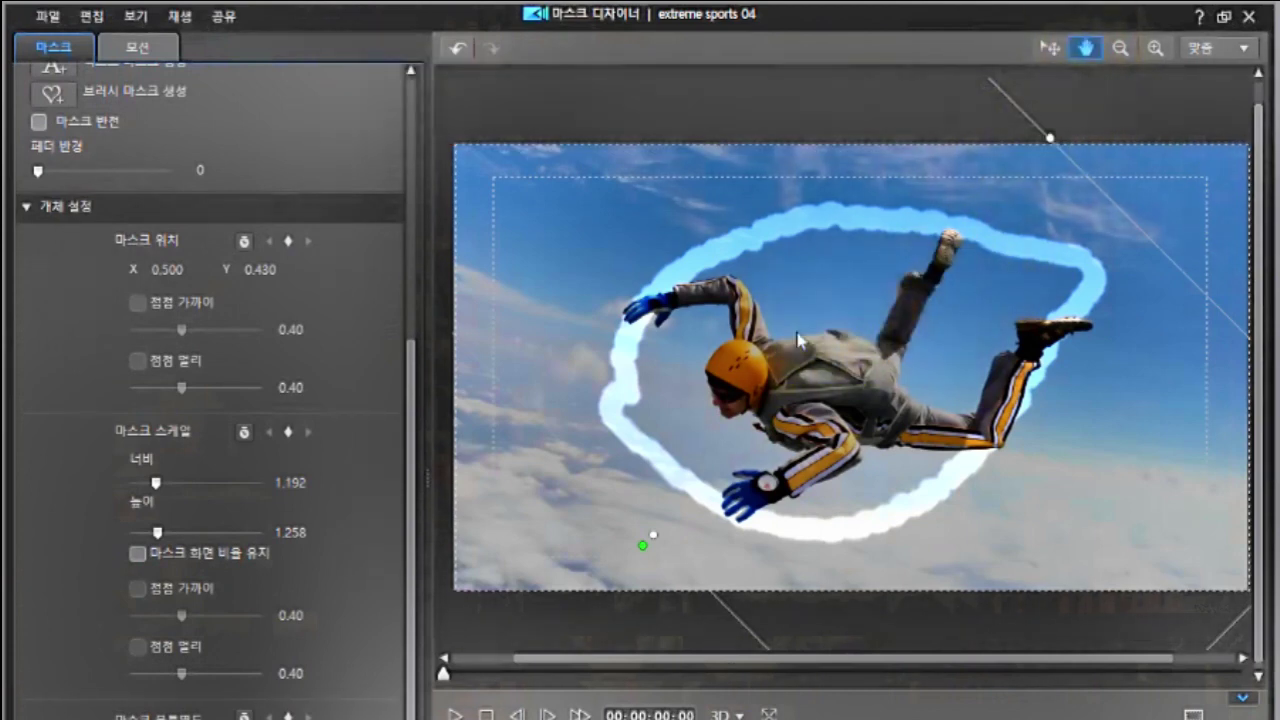
{"action": "mouse_move", "coordinate": [800, 385]}
{"action": "left_mouse_down"}
{"action": "mouse_move", "coordinate": [922, 370]}
{"action": "mouse_move", "coordinate": [734, 383]}
{"action": "mouse_move", "coordinate": [734, 417]}
{"action": "mouse_move", "coordinate": [812, 394]}
{"action": "mouse_move", "coordinate": [831, 334]}
{"action": "mouse_move", "coordinate": [821, 420]}
{"action": "mouse_move", "coordinate": [717, 411]}
{"action": "mouse_move", "coordinate": [794, 346]}
{"action": "mouse_move", "coordinate": [794, 374]}
{"action": "mouse_move", "coordinate": [894, 420]}
{"action": "mouse_move", "coordinate": [993, 405]}
{"action": "mouse_move", "coordinate": [771, 411]}
{"action": "mouse_move", "coordinate": [868, 347]}
{"action": "mouse_move", "coordinate": [974, 394]}
{"action": "mouse_move", "coordinate": [829, 409]}
{"action": "mouse_move", "coordinate": [811, 371]}
{"action": "mouse_move", "coordinate": [814, 386]}
{"action": "left_mouse_up"}
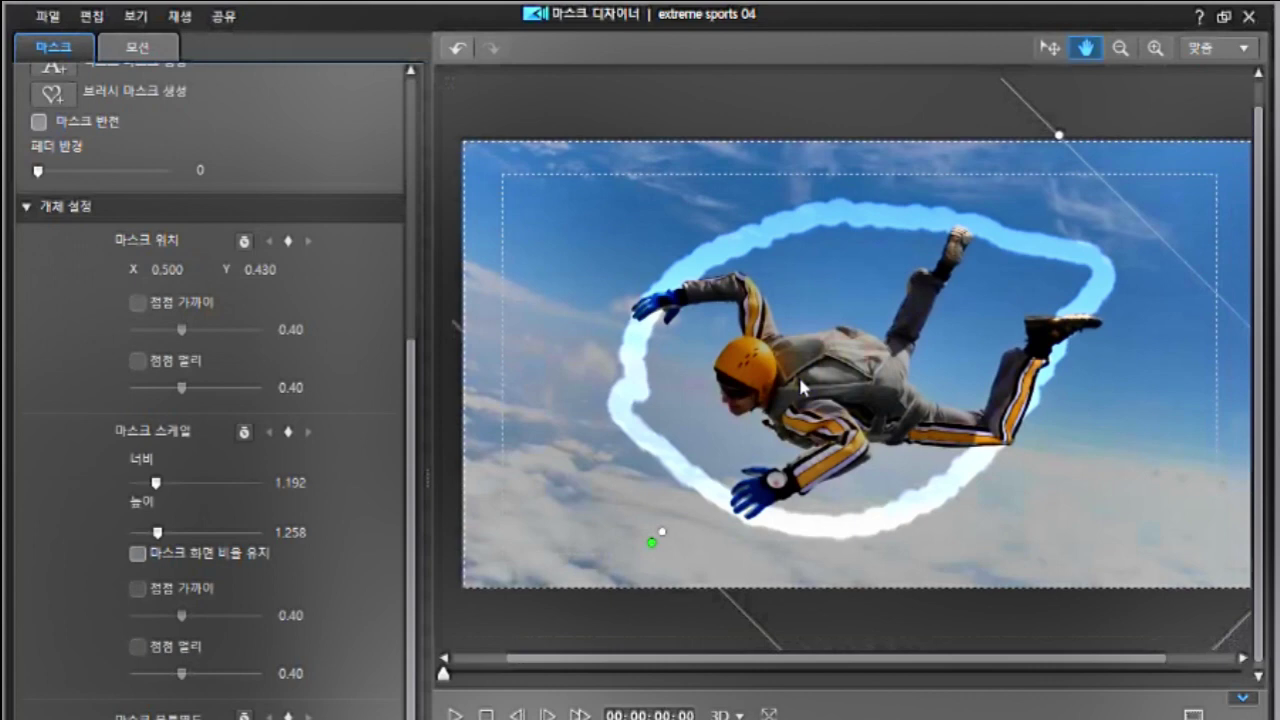
{"action": "left_click_drag", "start_coordinate": [416, 525], "coordinate": [418, 372]}
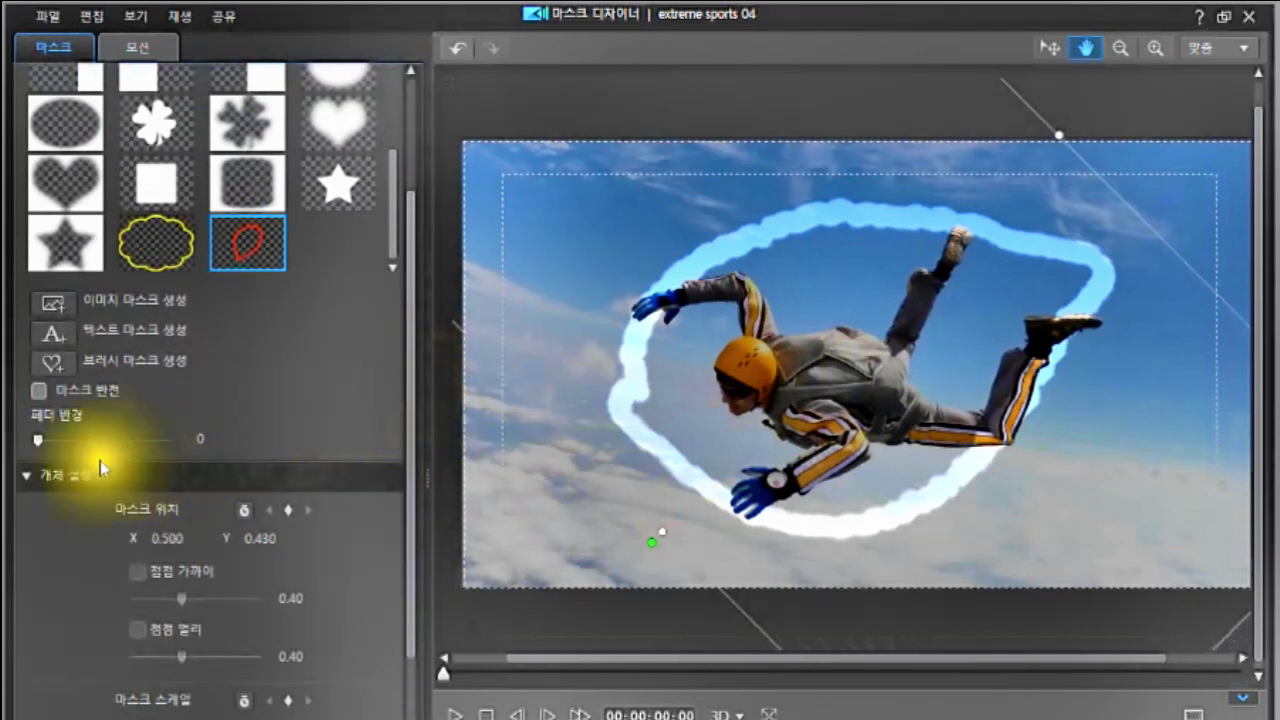
{"action": "left_click", "coordinate": [39, 391]}
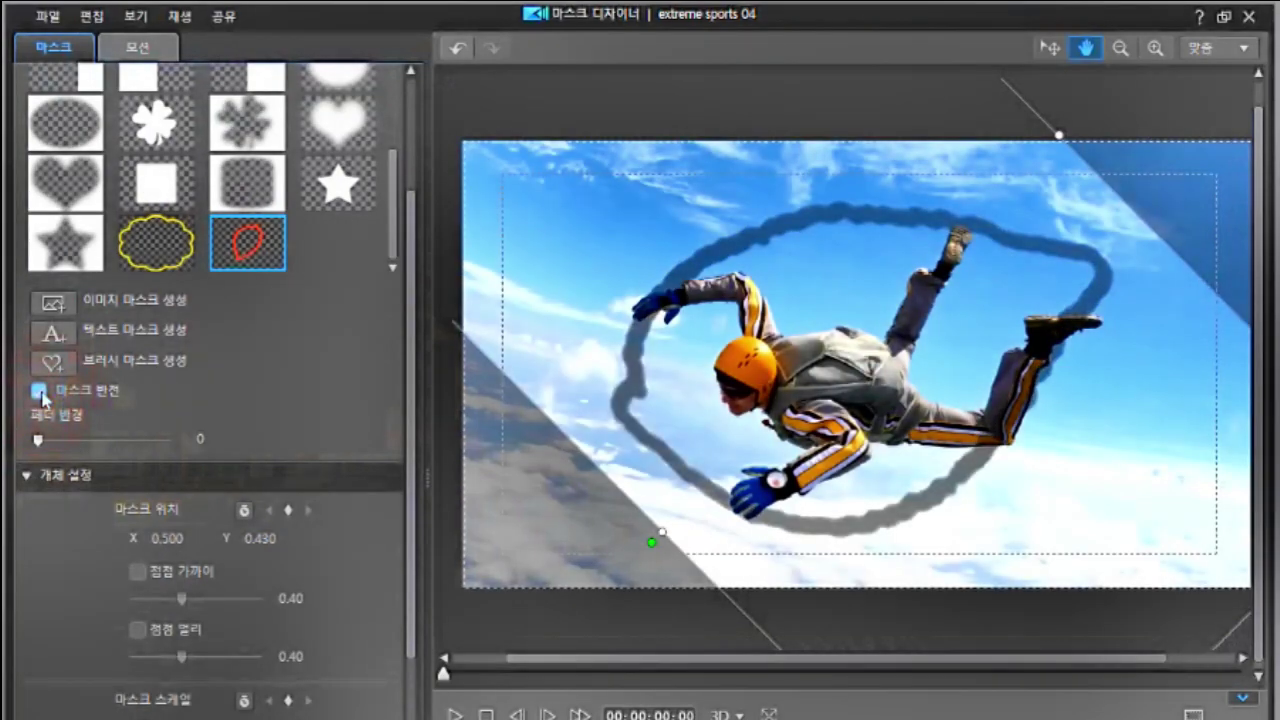
{"action": "left_click", "coordinate": [39, 391]}
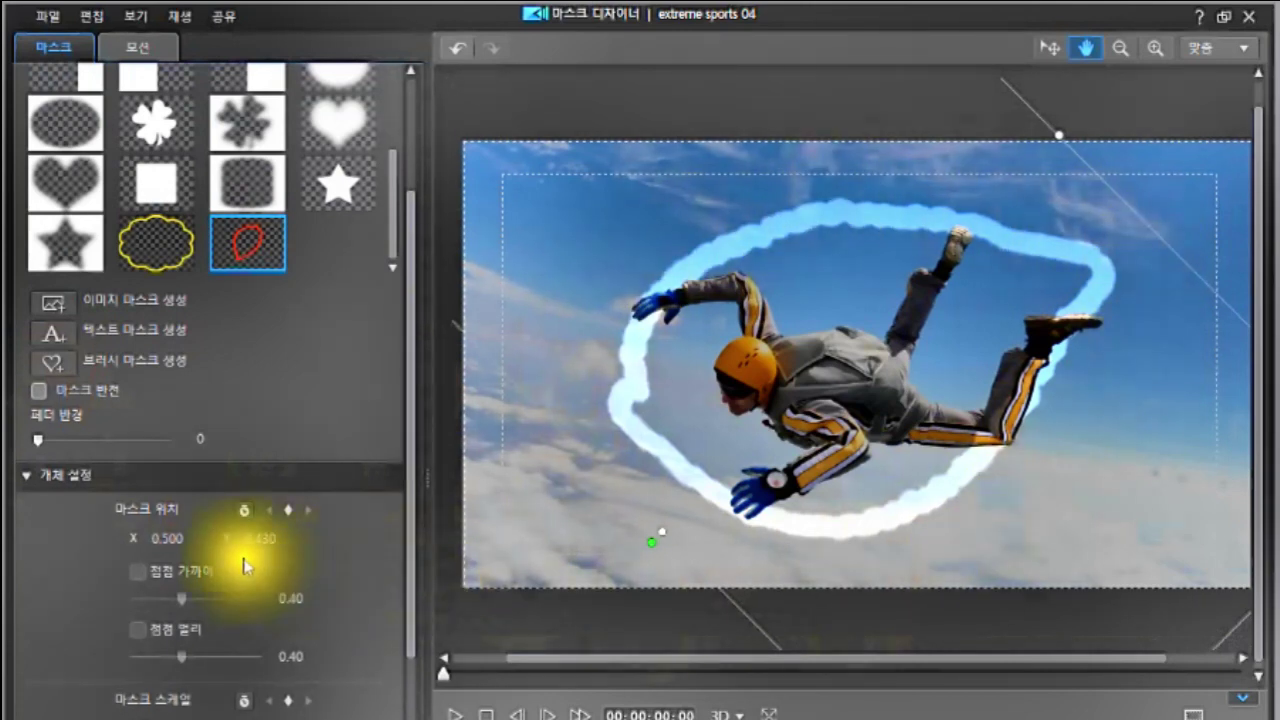
Try a feather radius (페더 반경) of 10 on the mask and return it to 0.
{"action": "left_click_drag", "start_coordinate": [40, 442], "coordinate": [177, 444]}
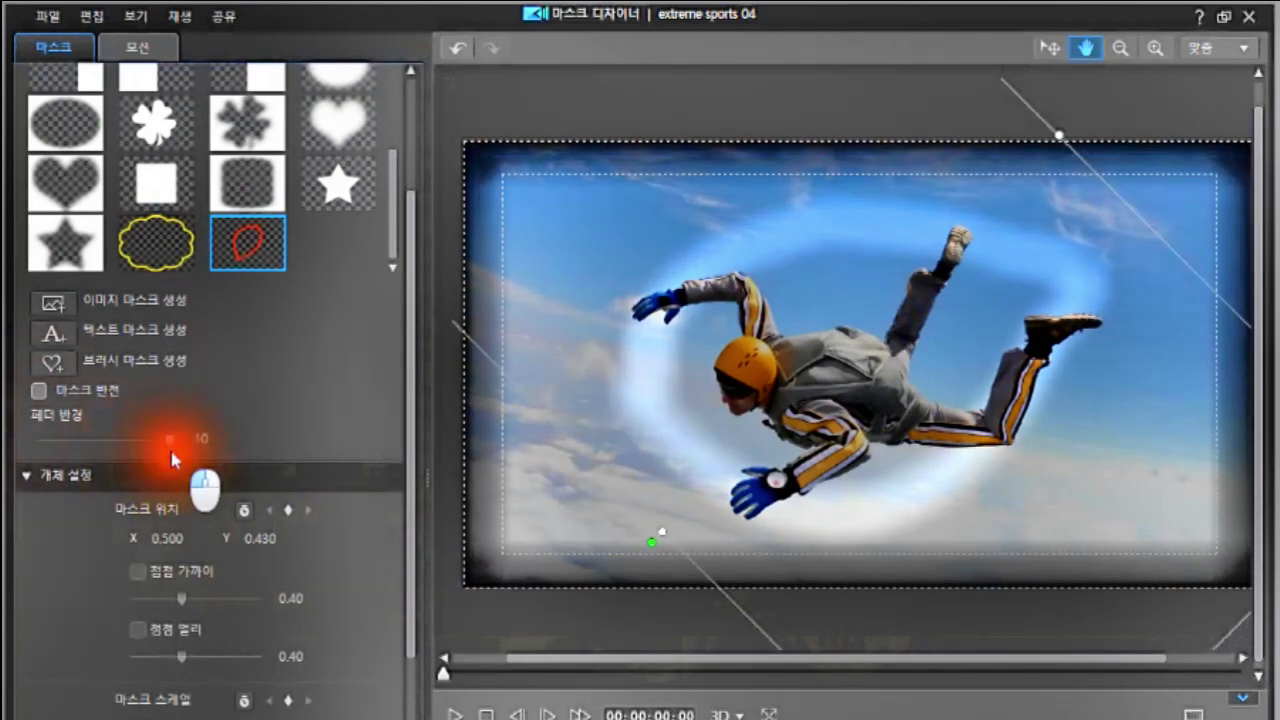
{"action": "left_click_drag", "start_coordinate": [172, 459], "coordinate": [116, 469]}
{"action": "left_click_drag", "start_coordinate": [96, 465], "coordinate": [43, 445]}
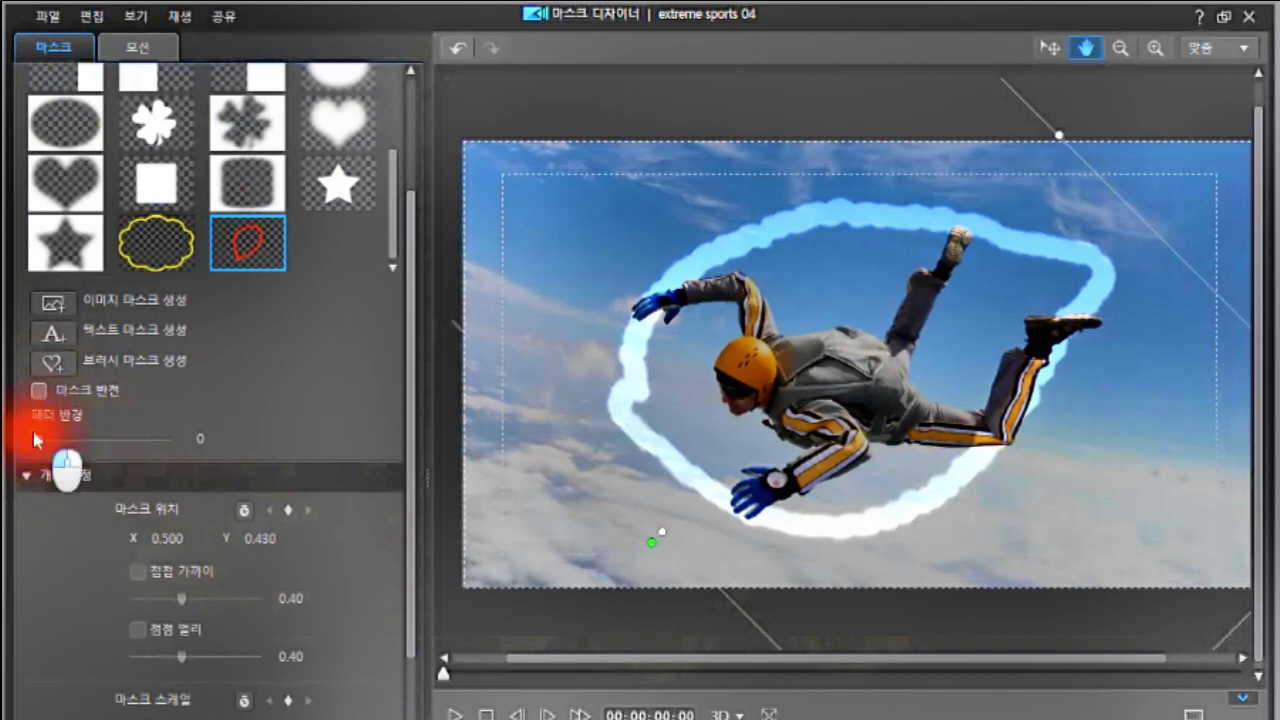
{"action": "left_click", "coordinate": [186, 443]}
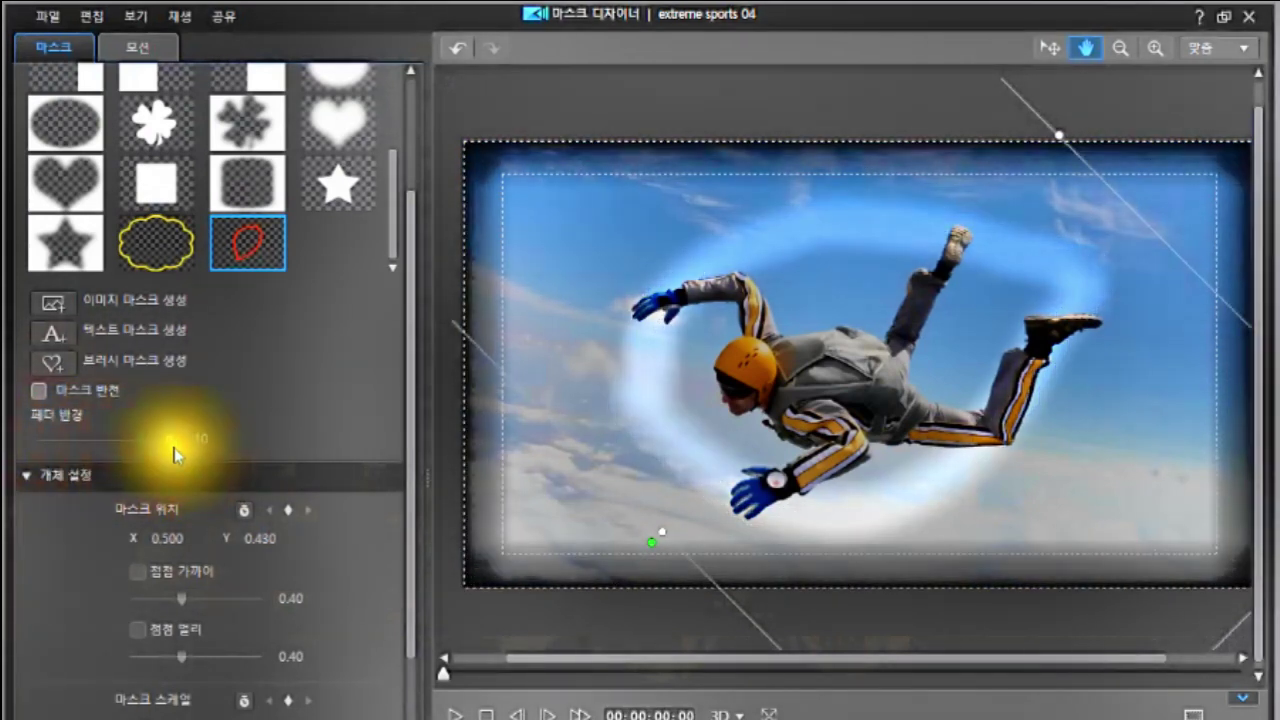
{"action": "left_click", "coordinate": [172, 447]}
{"action": "left_click_drag", "start_coordinate": [172, 447], "coordinate": [26, 434]}
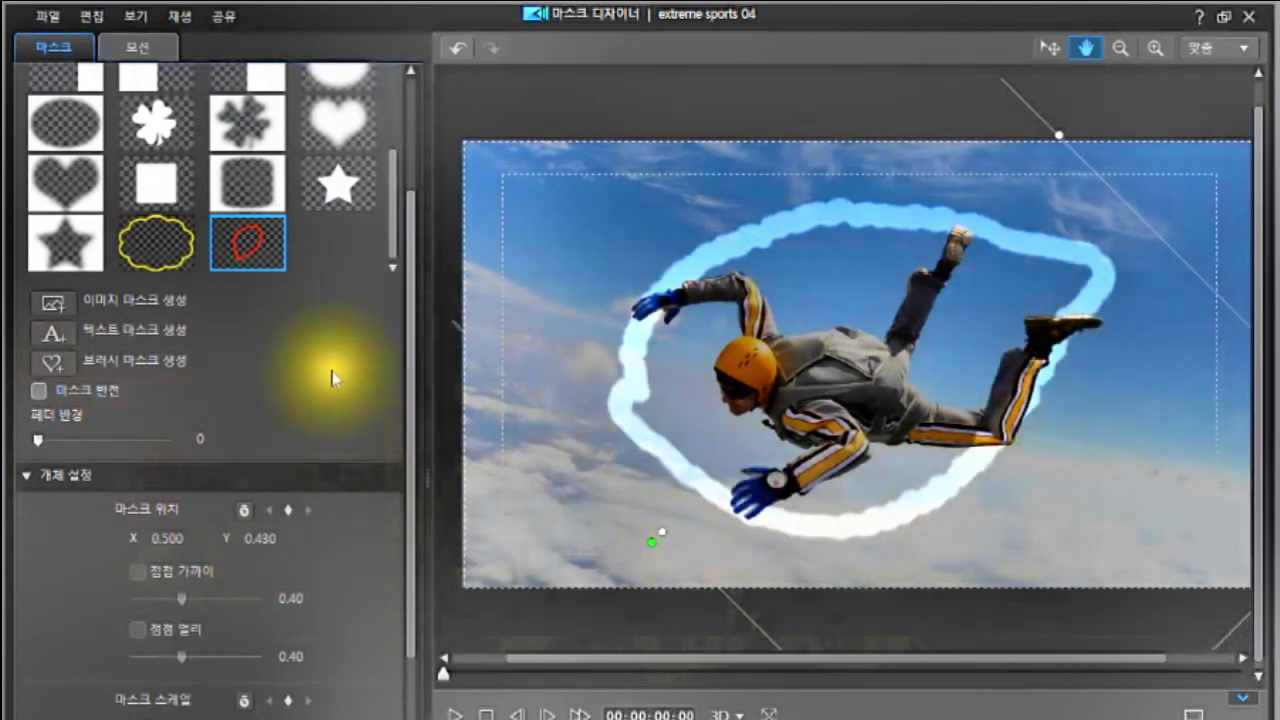
{"action": "left_click", "coordinate": [408, 323]}
{"action": "left_click_drag", "start_coordinate": [408, 323], "coordinate": [421, 208]}
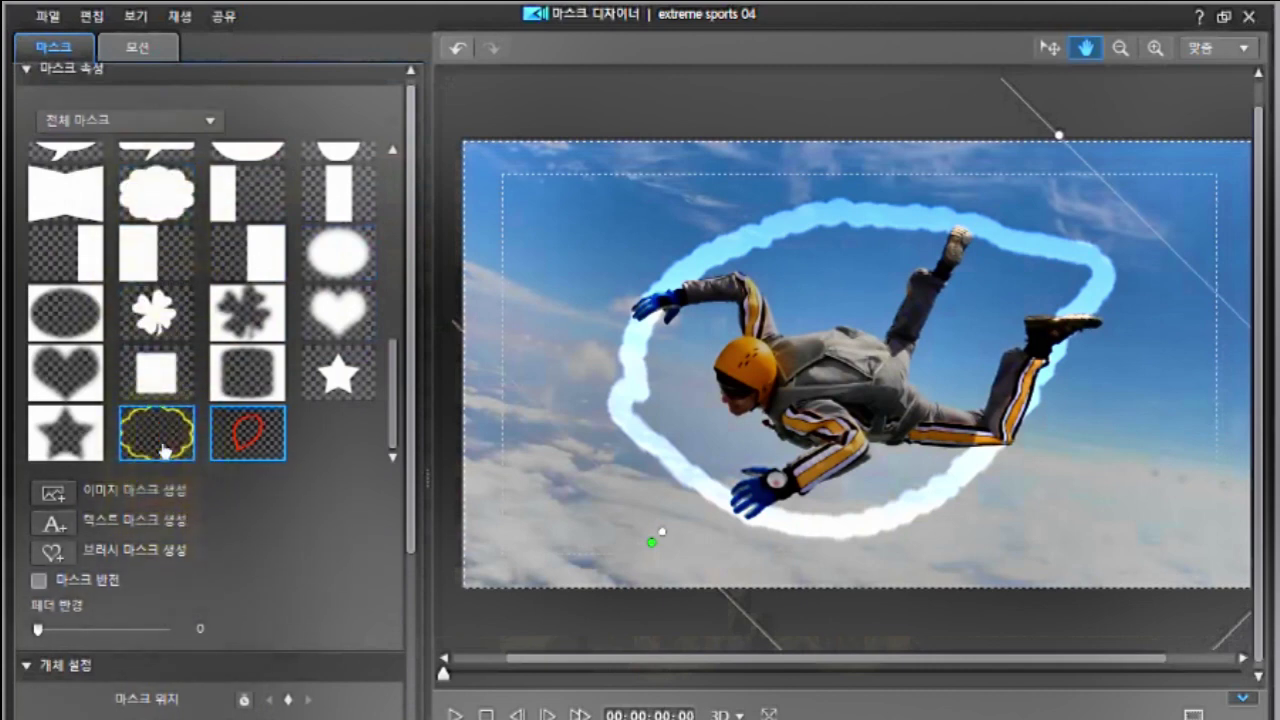
{"action": "mouse_move", "coordinate": [165, 450]}
{"action": "left_mouse_down"}
{"action": "mouse_move", "coordinate": [749, 286]}
{"action": "mouse_move", "coordinate": [1051, 263]}
{"action": "mouse_move", "coordinate": [1013, 405]}
{"action": "mouse_move", "coordinate": [794, 523]}
{"action": "mouse_move", "coordinate": [620, 409]}
{"action": "mouse_move", "coordinate": [763, 237]}
{"action": "mouse_move", "coordinate": [1105, 262]}
{"action": "mouse_move", "coordinate": [863, 517]}
{"action": "mouse_move", "coordinate": [623, 420]}
{"action": "mouse_move", "coordinate": [640, 286]}
{"action": "mouse_move", "coordinate": [1101, 227]}
{"action": "mouse_move", "coordinate": [843, 514]}
{"action": "mouse_move", "coordinate": [1014, 509]}
{"action": "mouse_move", "coordinate": [998, 517]}
{"action": "left_mouse_up"}
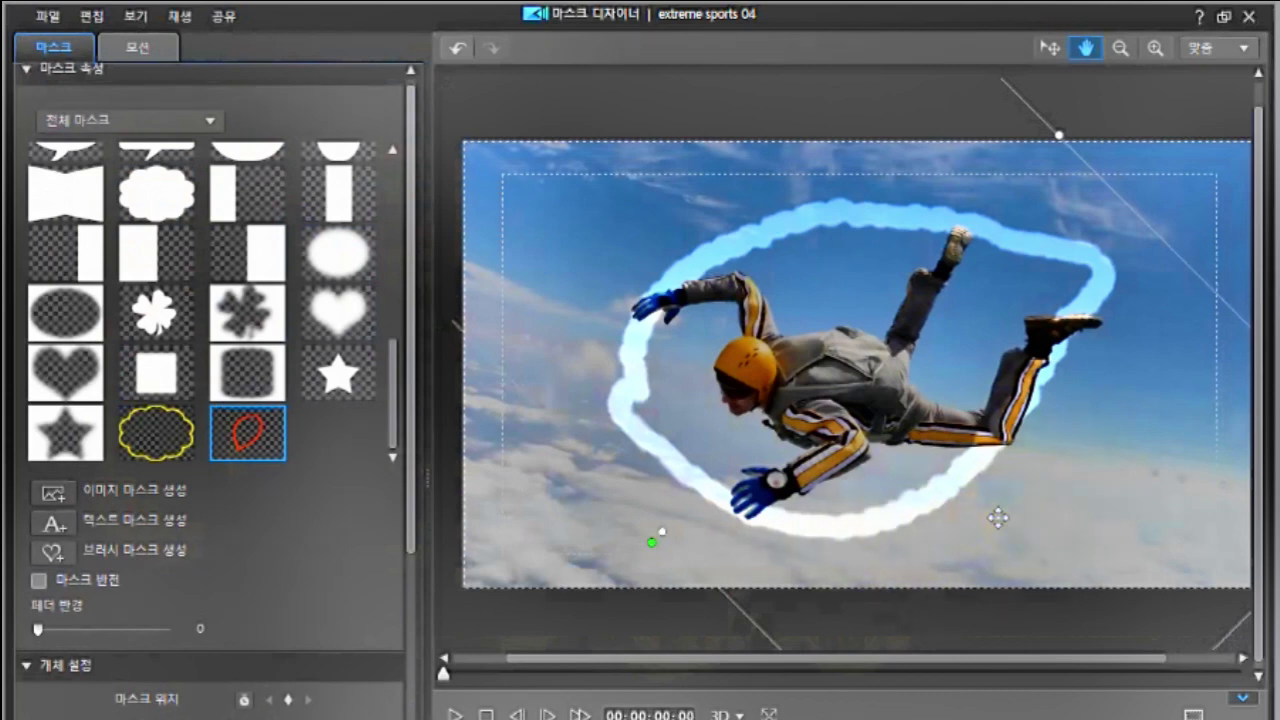